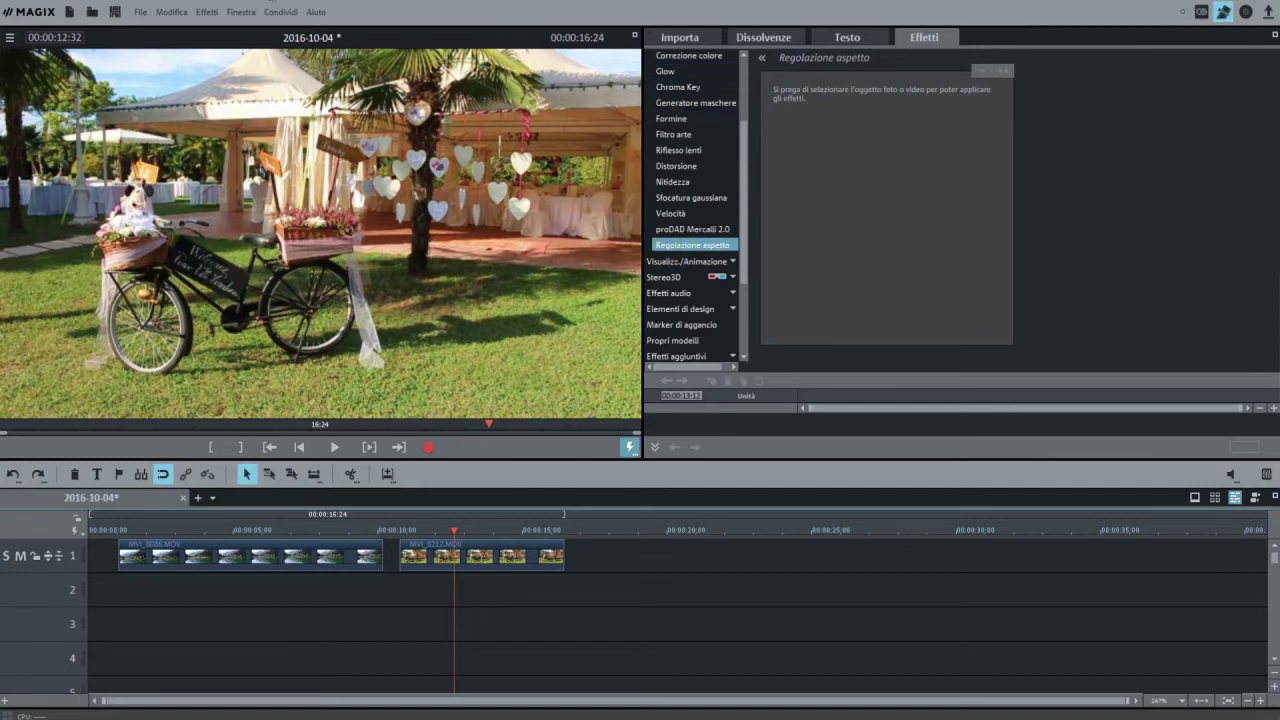
# Display the program's version information.
pyautogui.click(317, 12)
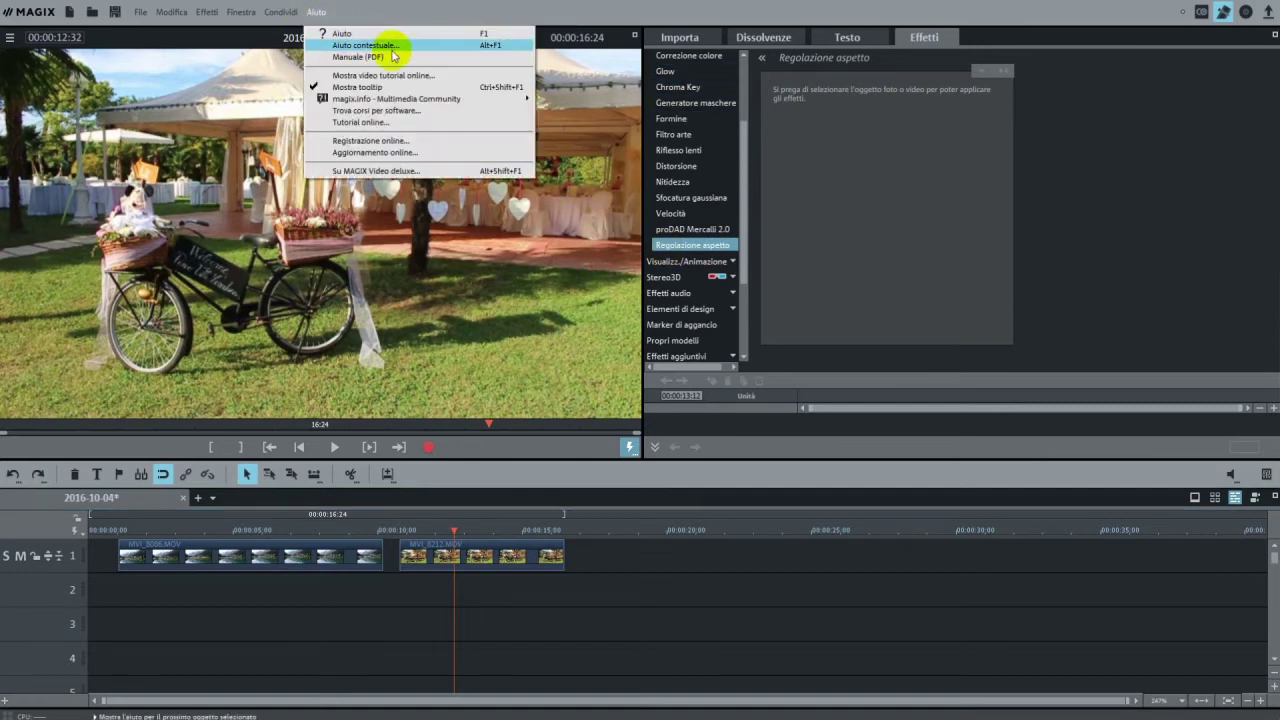
pyautogui.click(378, 170)
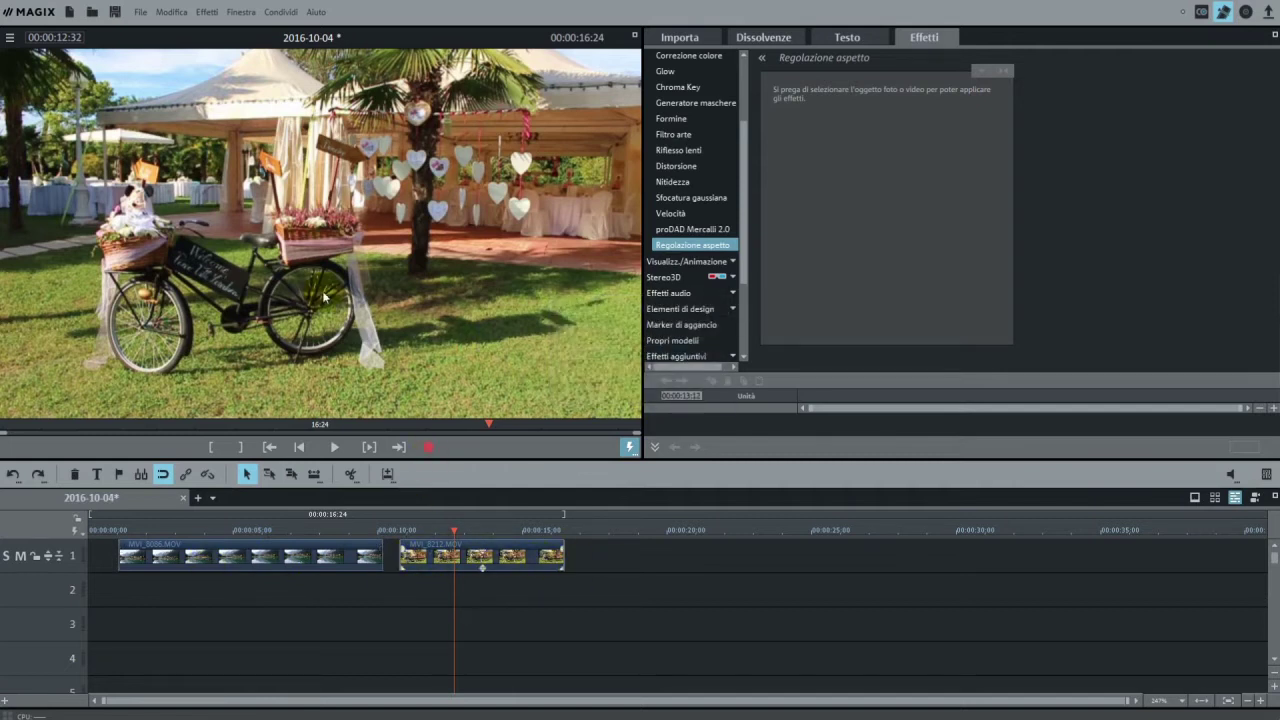
# With the bicycle clip MVI_8212.MOV selected, set the lake clip's frame at 00:00:06:23 as the reference frame for look matching.
pyautogui.click(315, 530)
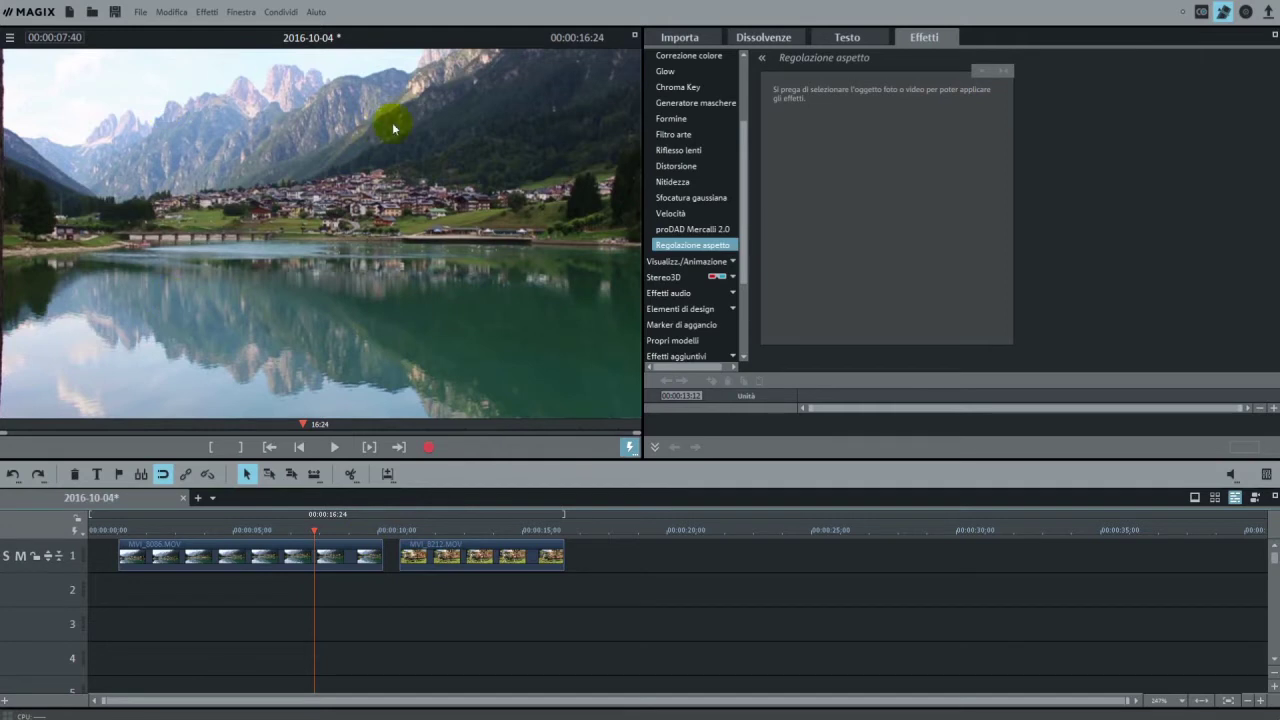
pyautogui.click(487, 535)
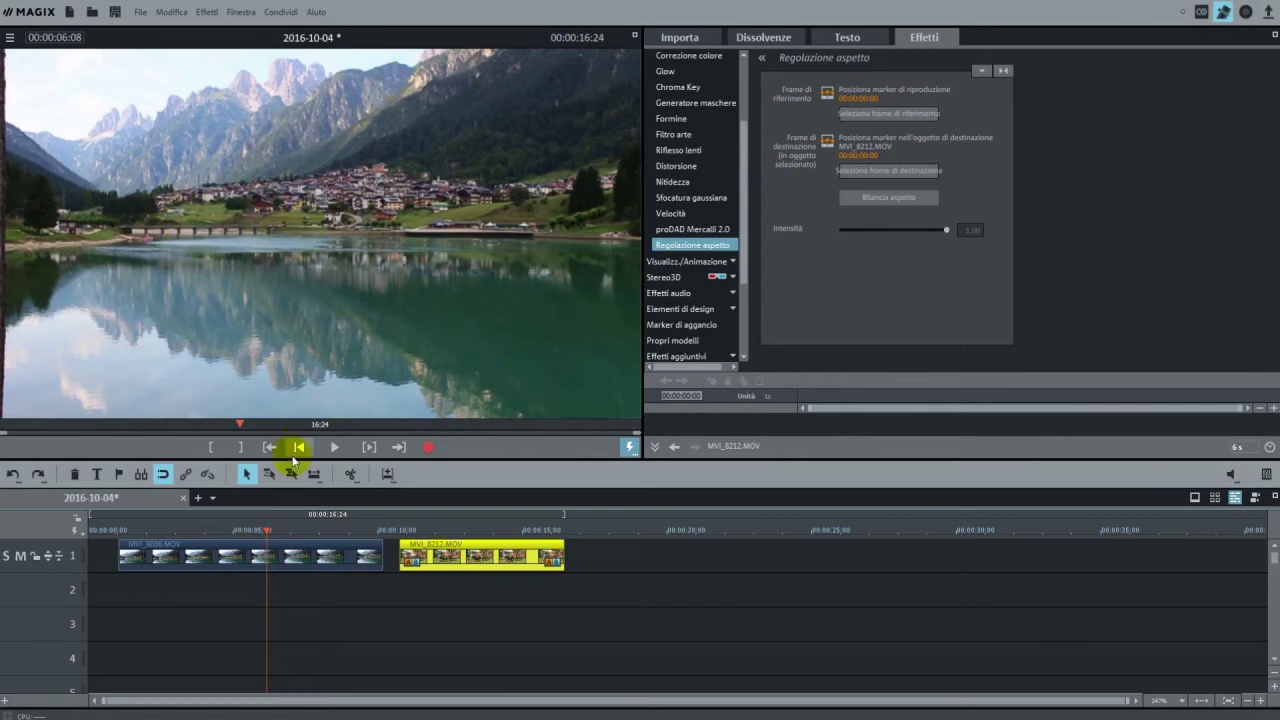
pyautogui.moveTo(270, 528); pyautogui.dragTo(276, 530)
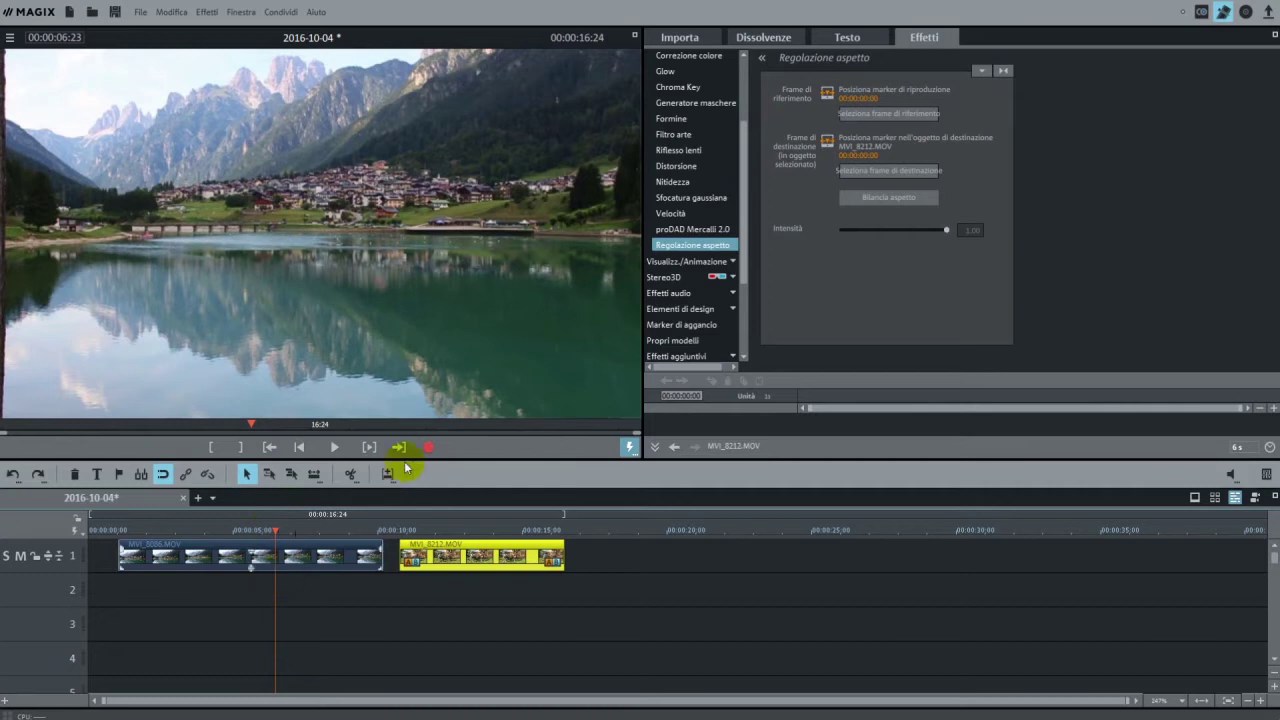
pyautogui.click(879, 112)
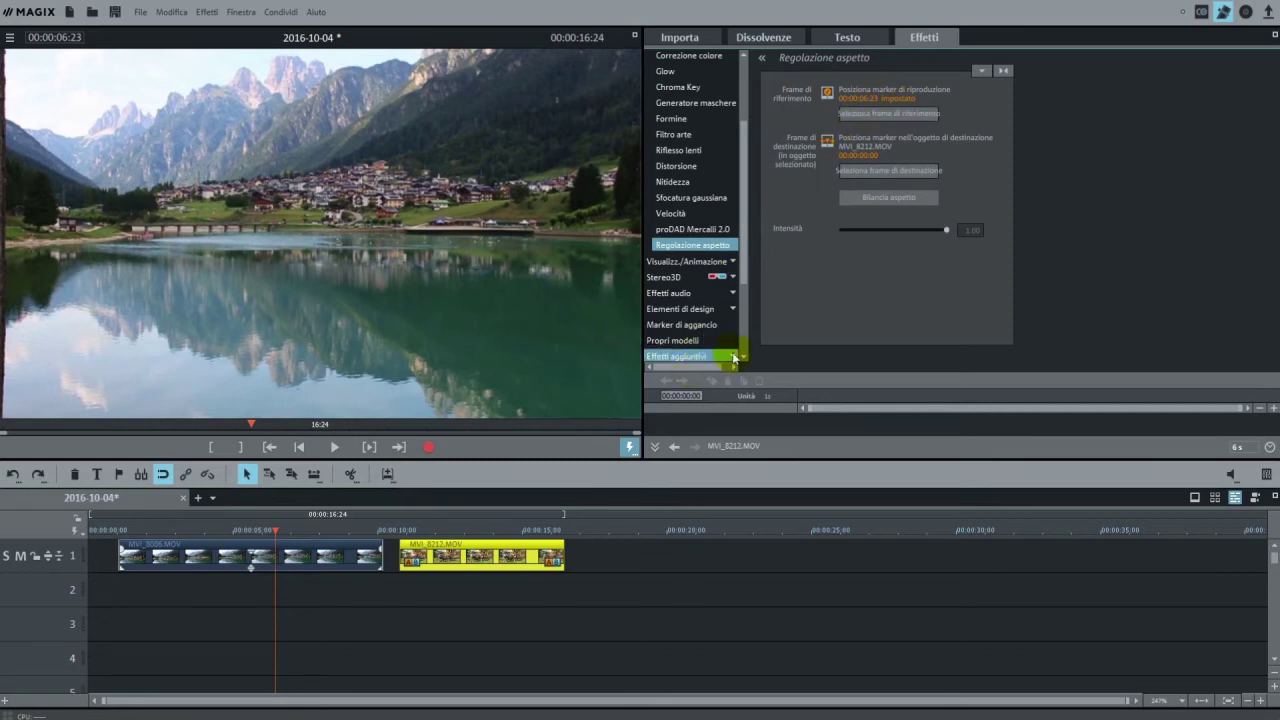
# Set the bicycle clip's frame at 00:00:13:26 as the destination frame and match its look to the reference.
pyautogui.click(479, 530)
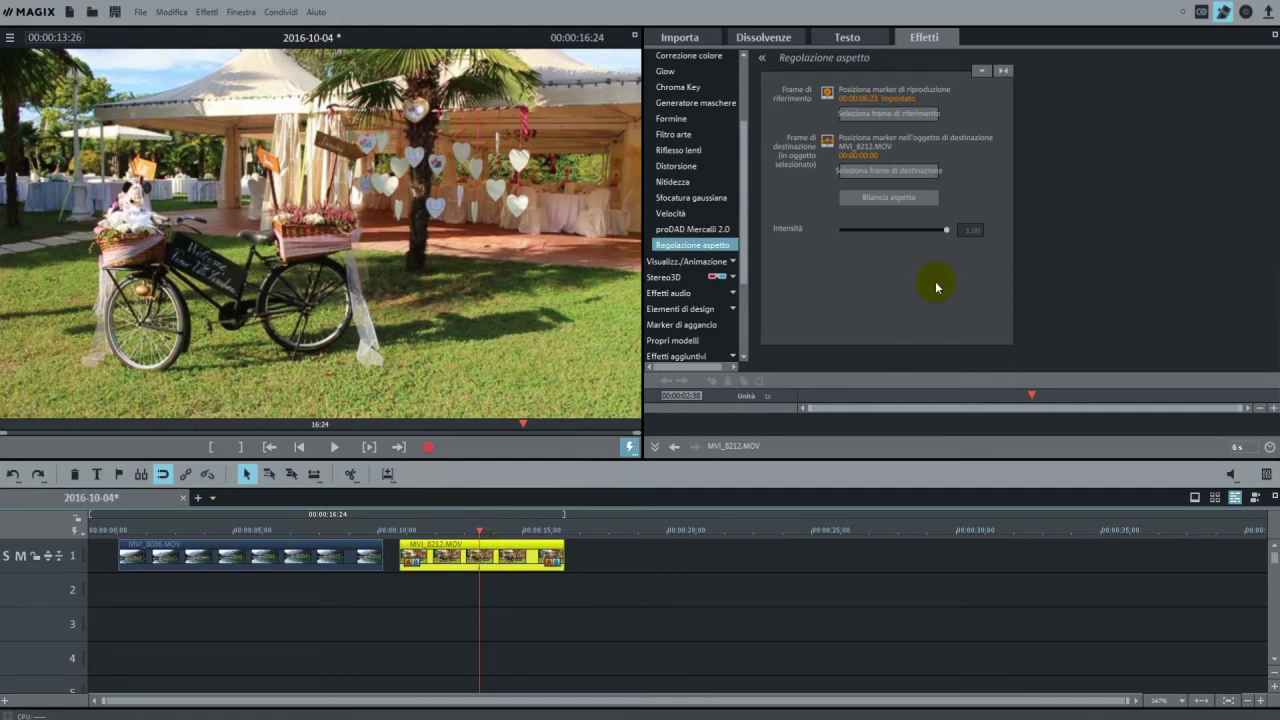
pyautogui.click(887, 172)
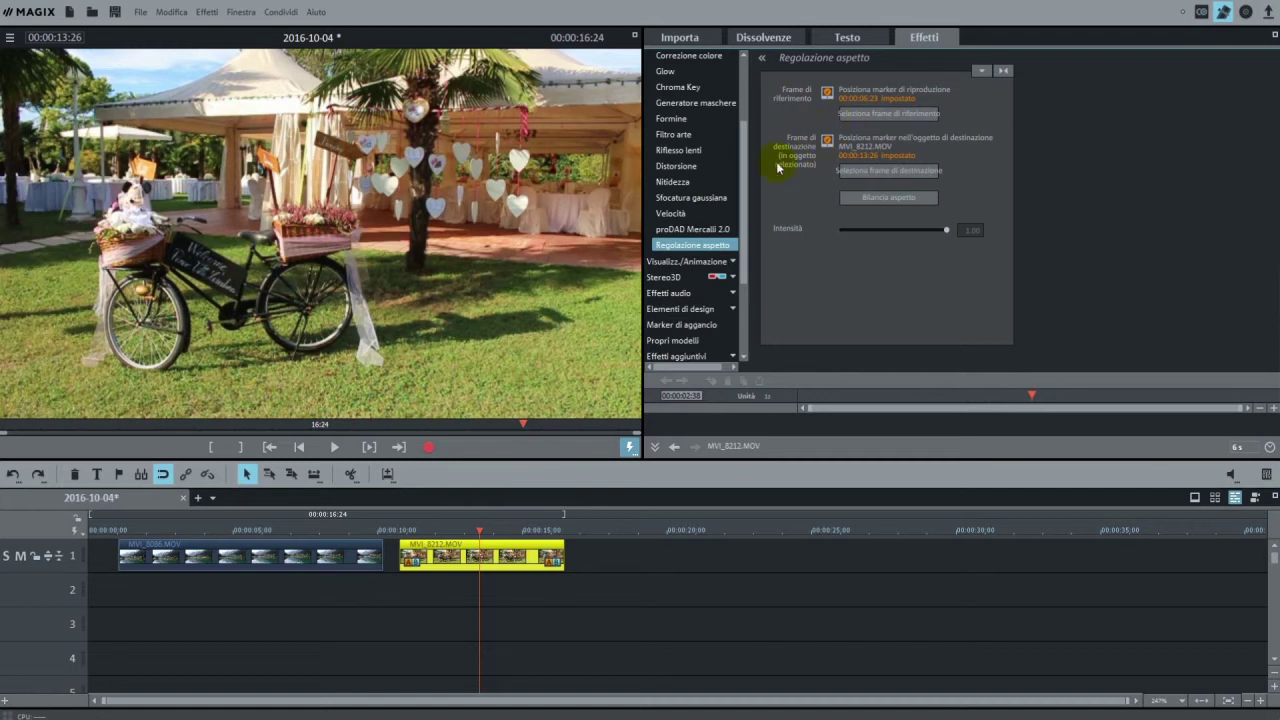
pyautogui.click(887, 200)
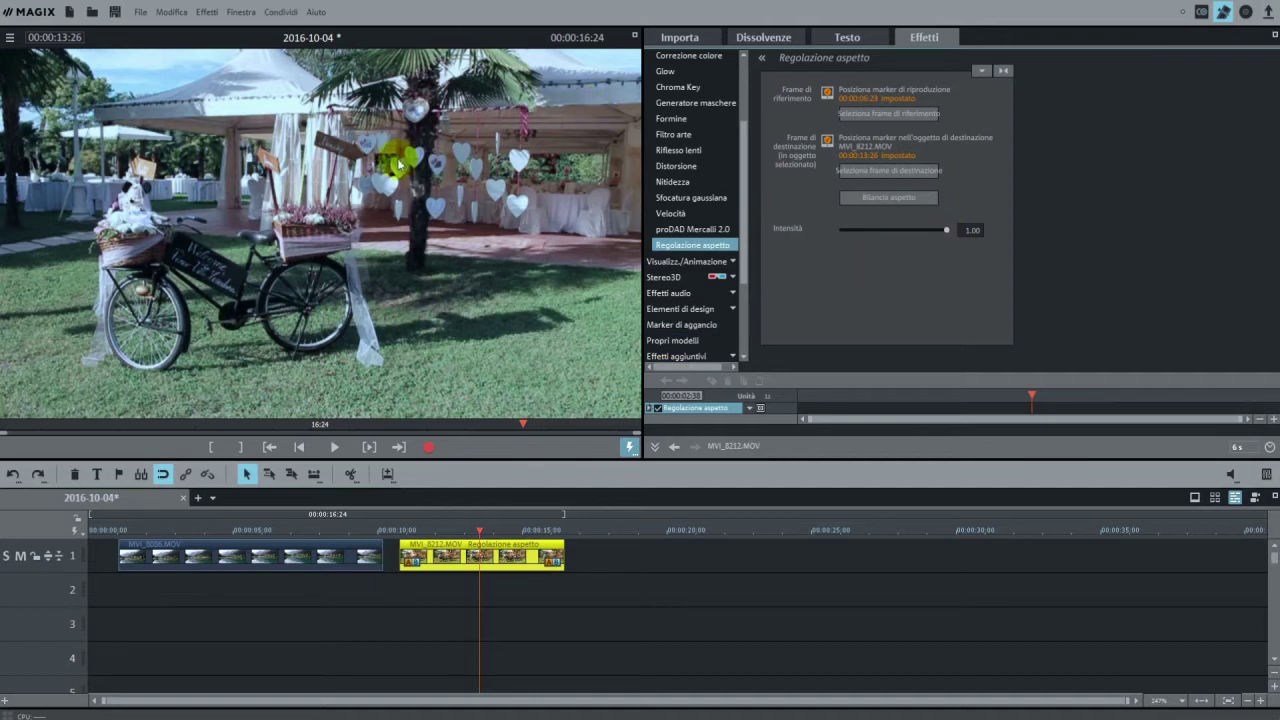
# Try the look-matching intensity at 0.00 and 1.00, then set it to 0.57.
pyautogui.moveTo(946, 230); pyautogui.dragTo(831, 234)
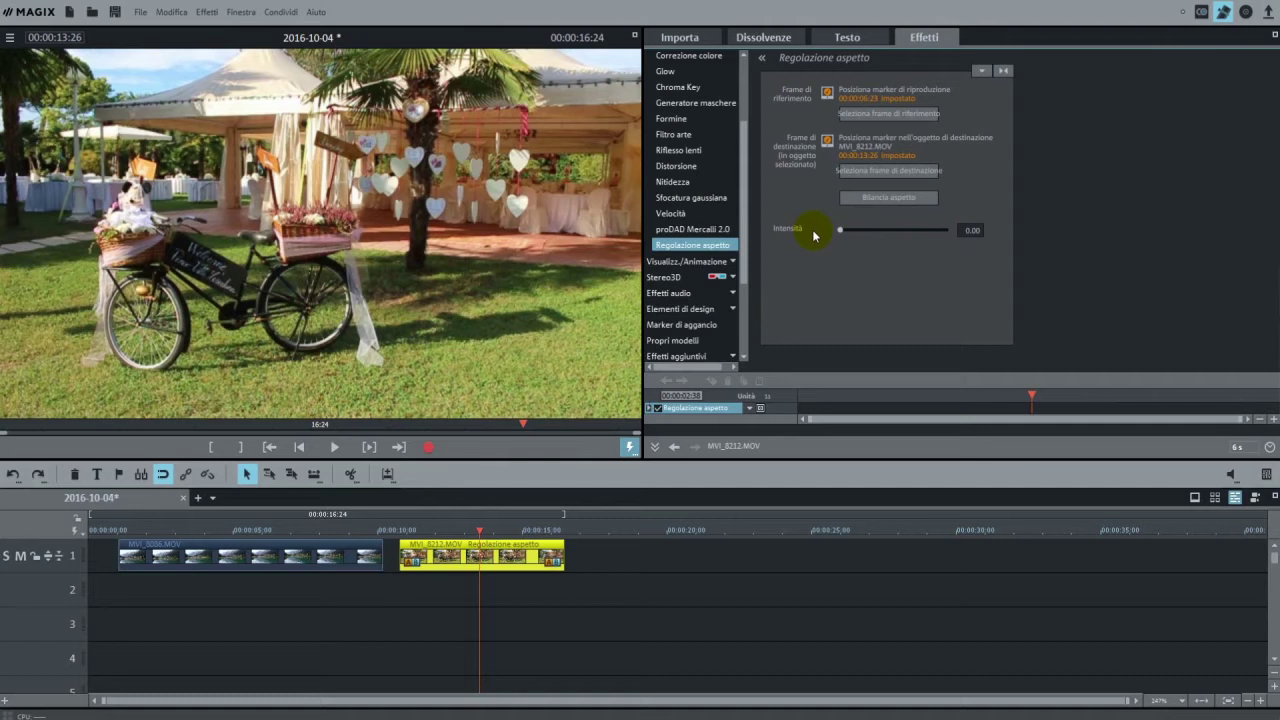
pyautogui.moveTo(814, 235); pyautogui.dragTo(1041, 235)
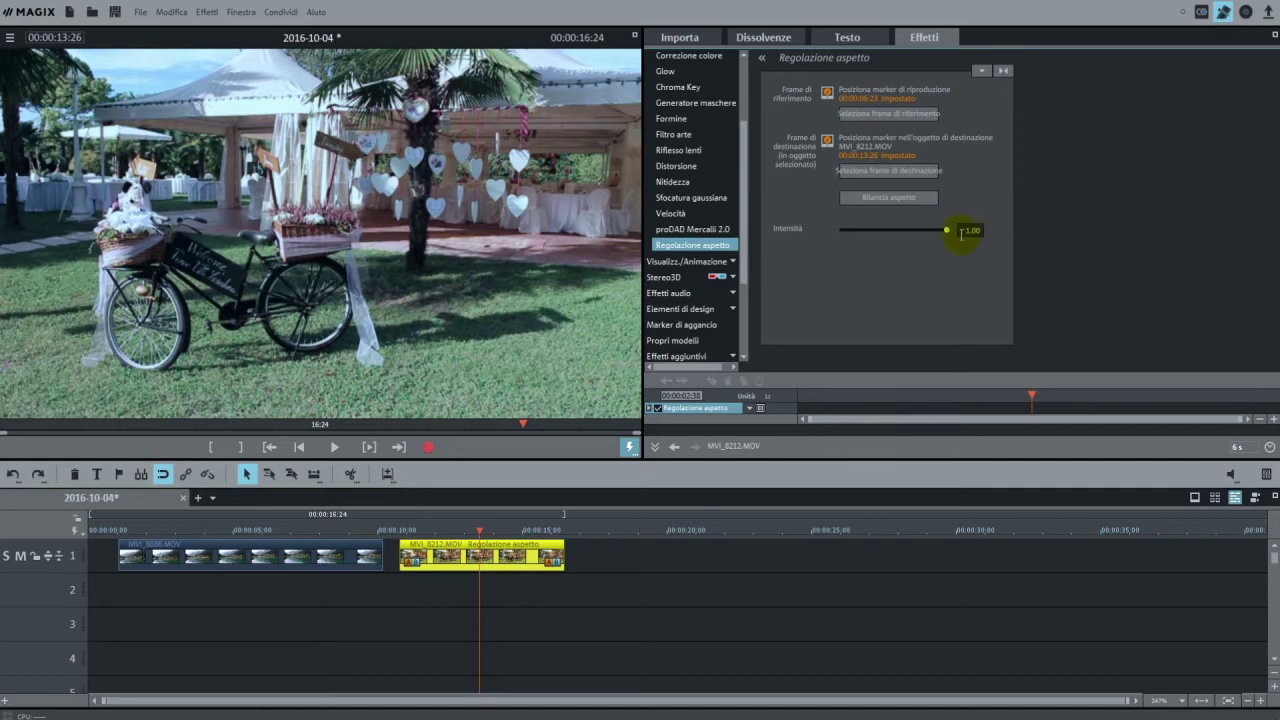
pyautogui.moveTo(946, 230); pyautogui.dragTo(900, 240)
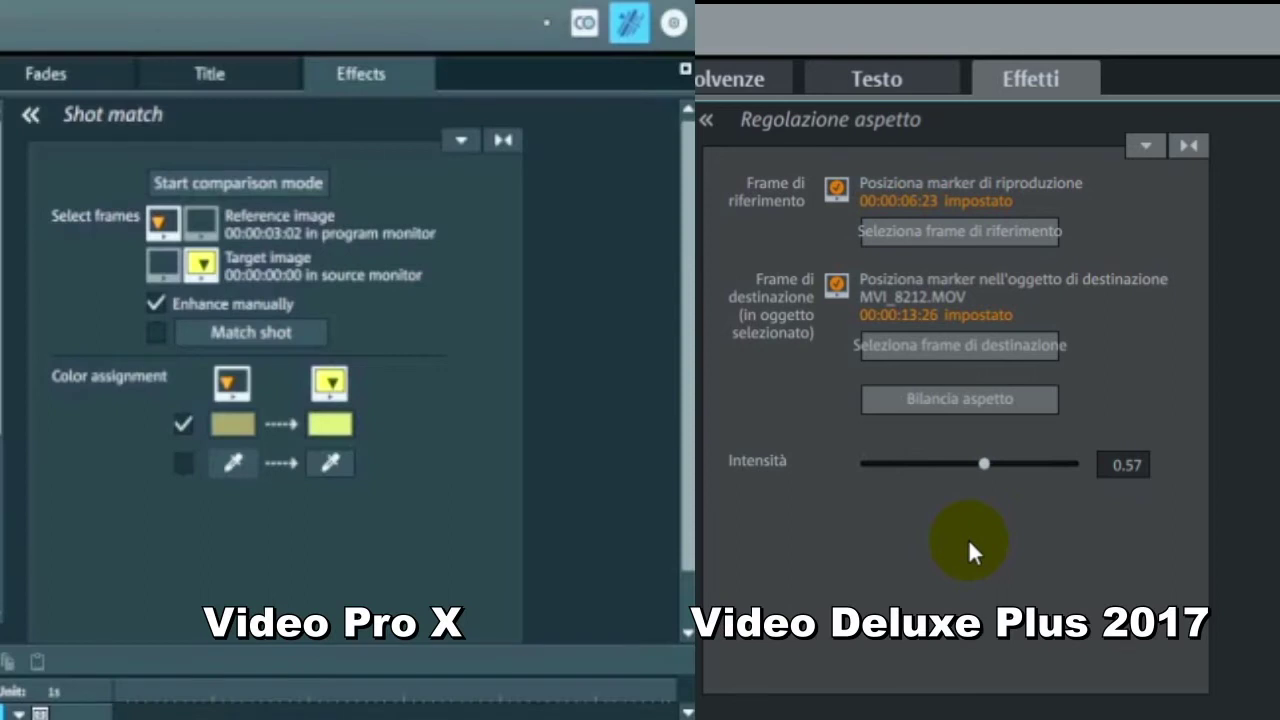
pyautogui.click(330, 463)
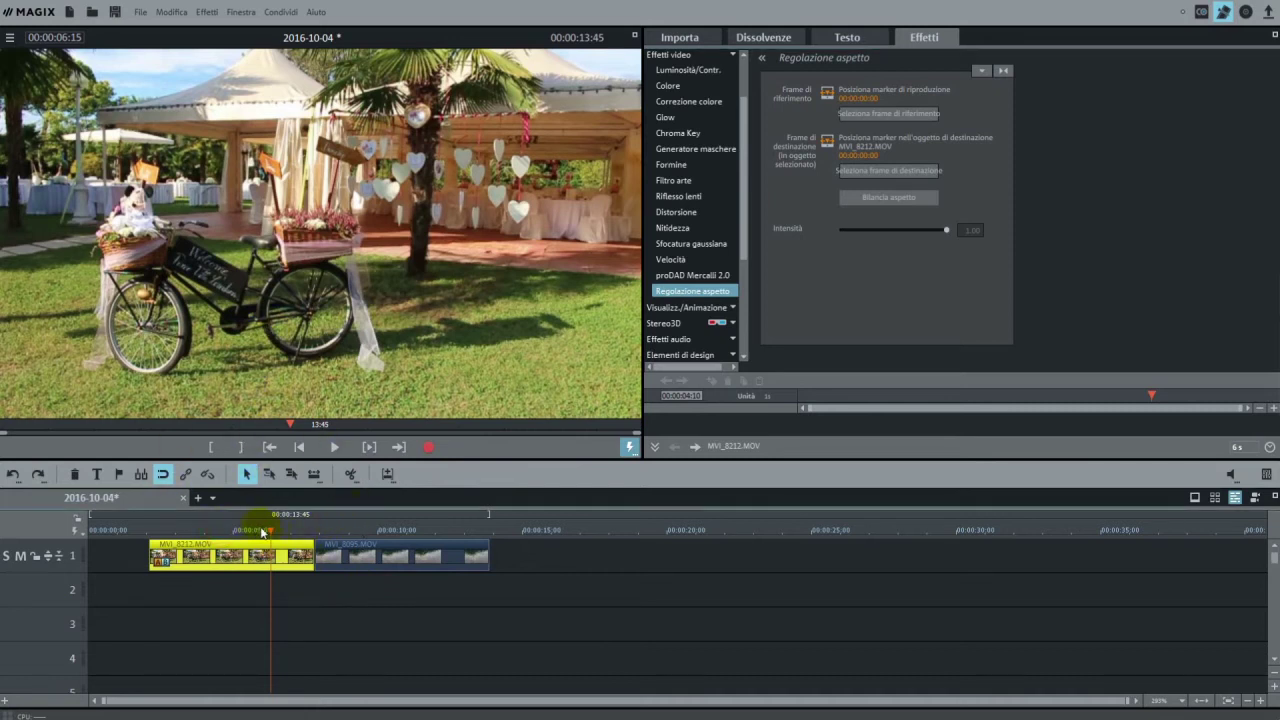
# Compare frames of the bicycle clip MVI_8212.MOV and the rainy water clip MVI_8095.MOV.
pyautogui.click(382, 529)
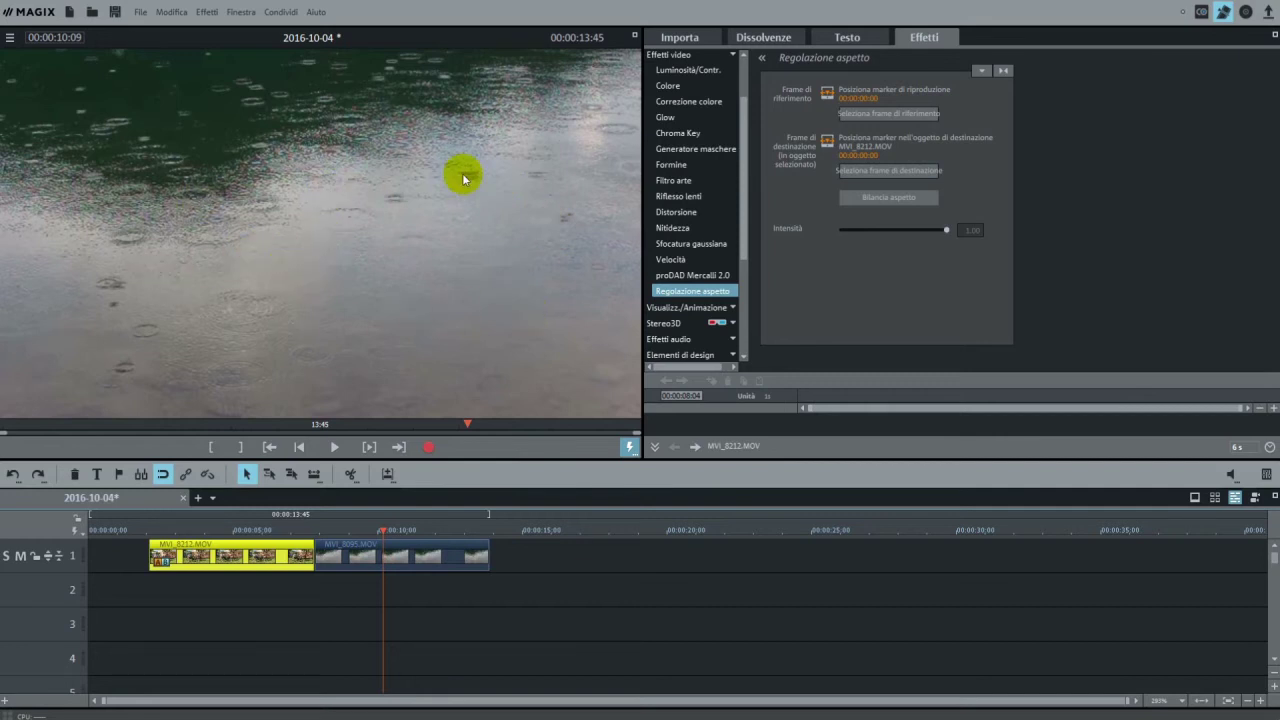
pyautogui.click(232, 528)
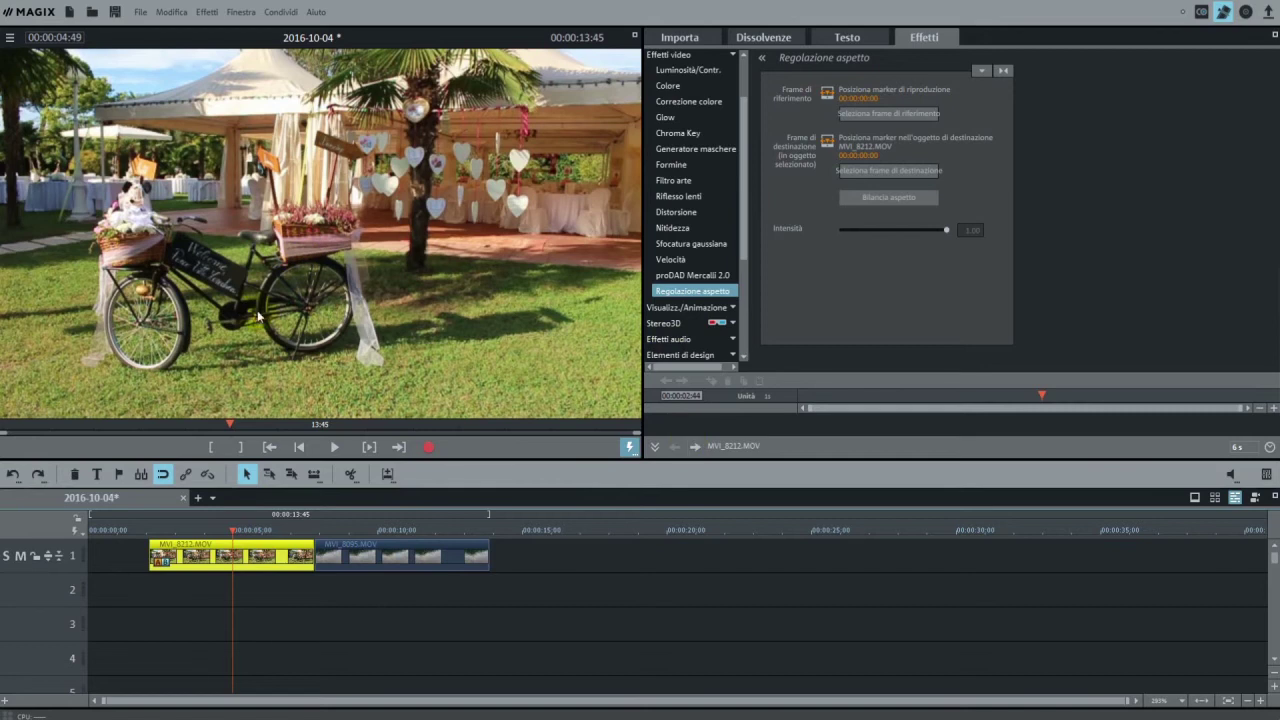
pyautogui.click(407, 528)
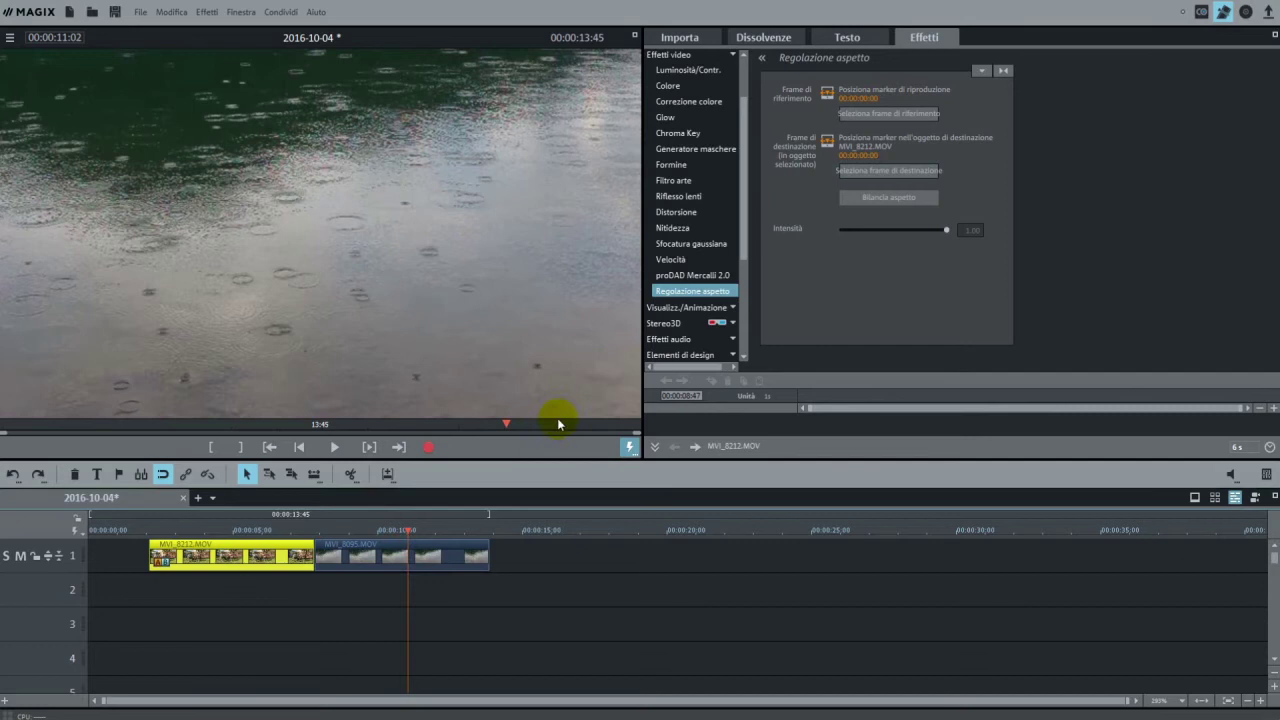
# Select the rainy water clip MVI_8095.MOV and set the bicycle clip's frame at 00:00:05:06 as its reference frame.
pyautogui.click(448, 552)
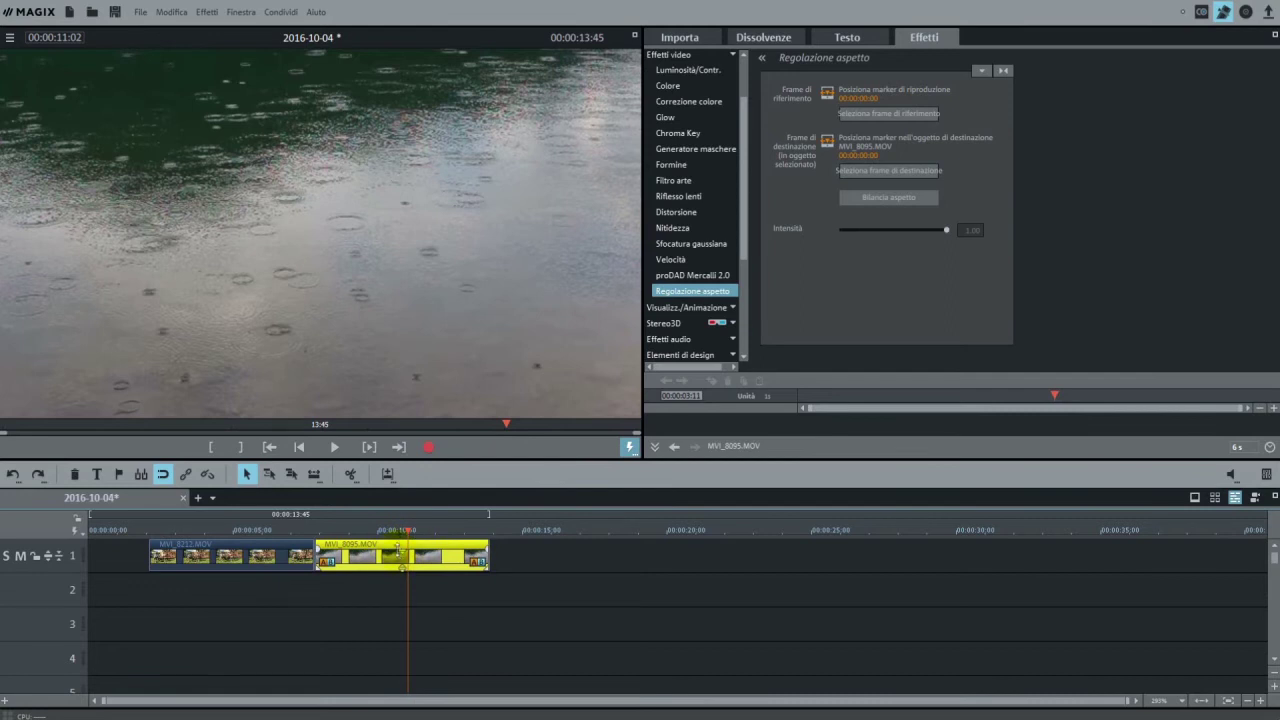
pyautogui.click(391, 531)
pyautogui.moveTo(391, 531); pyautogui.dragTo(235, 531)
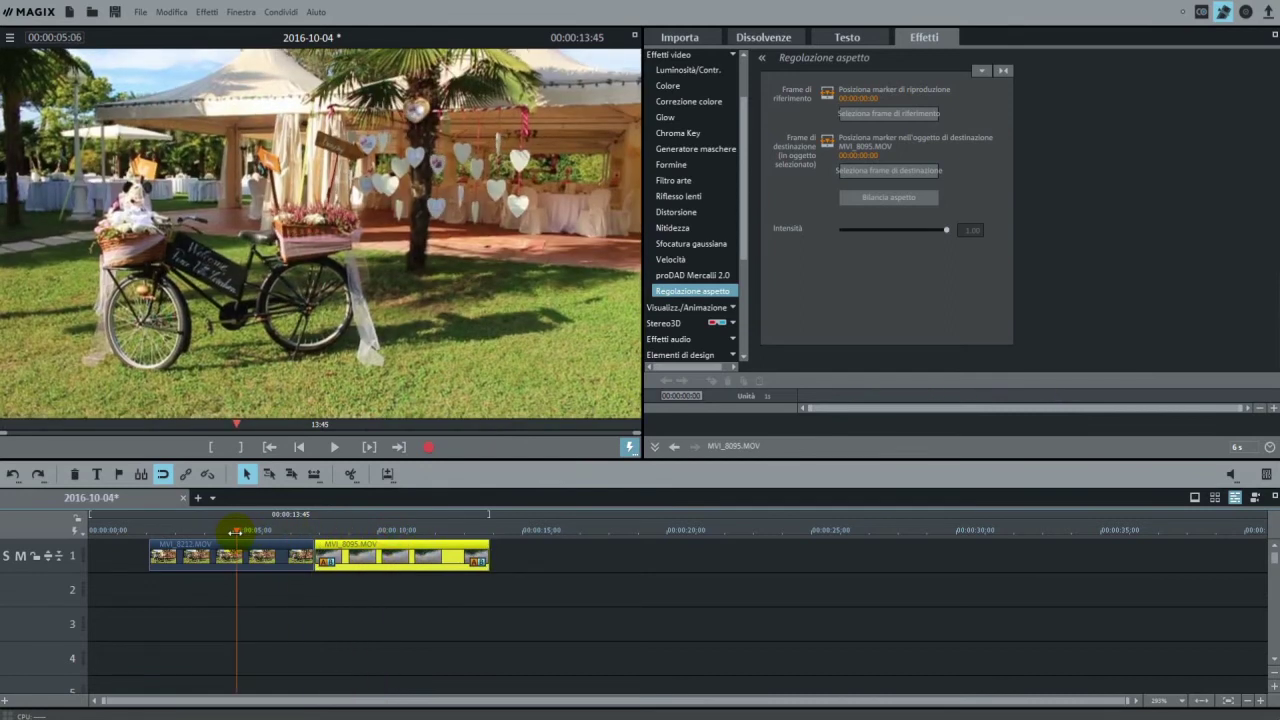
pyautogui.click(915, 115)
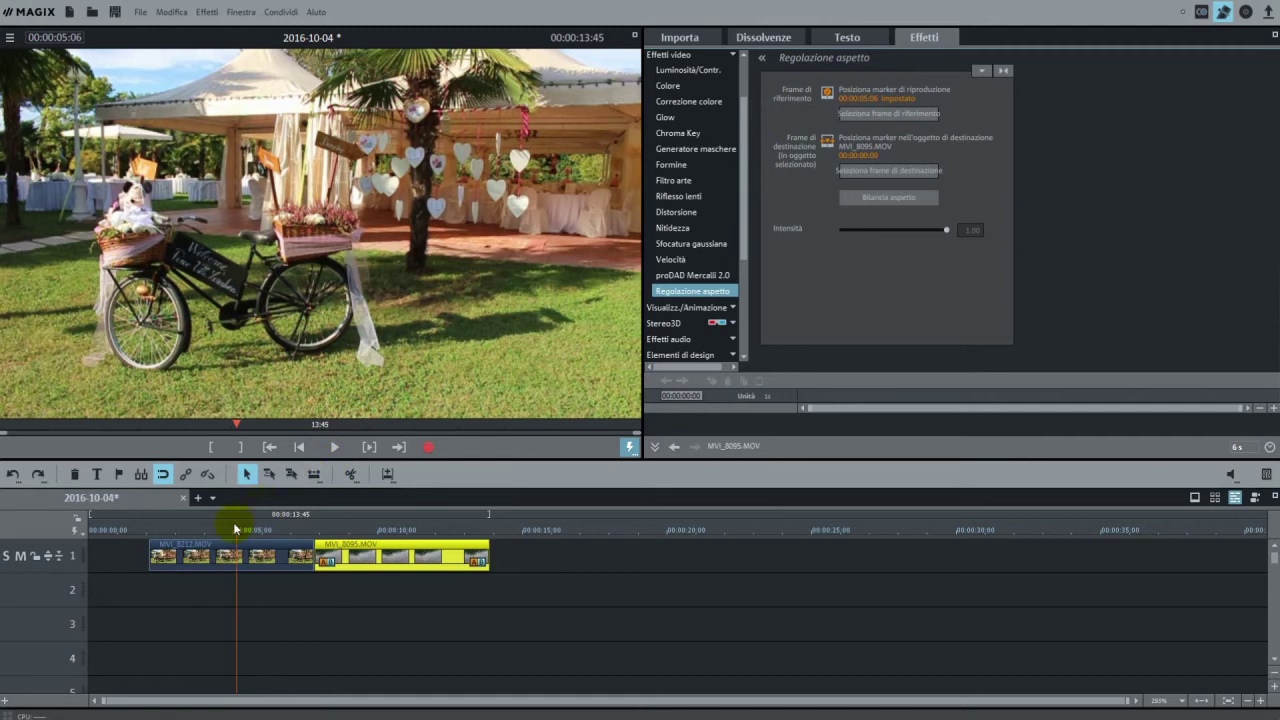
# Set the destination frame in MVI_8095.MOV at 00:00:10:20 and match the clip's look to the bicycle reference.
pyautogui.moveTo(233, 530); pyautogui.dragTo(388, 519)
pyautogui.click(873, 172)
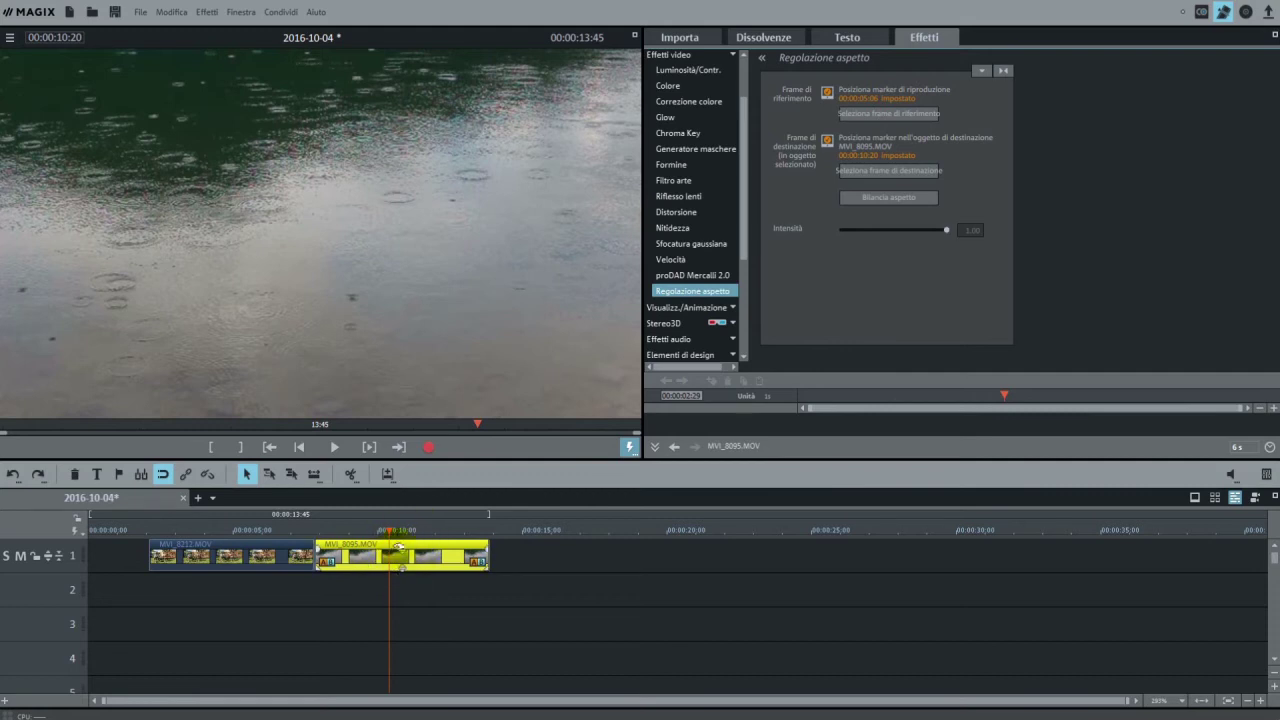
pyautogui.moveTo(390, 530); pyautogui.dragTo(233, 532)
pyautogui.click(240, 557)
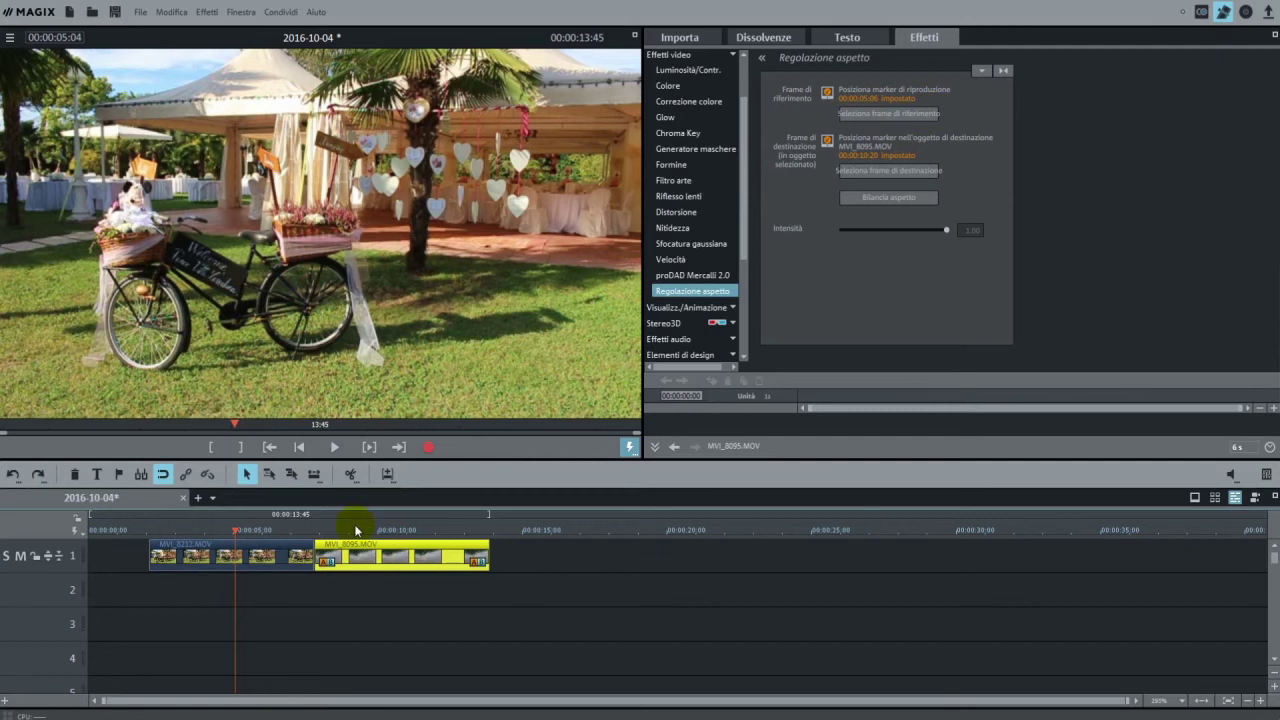
pyautogui.click(403, 530)
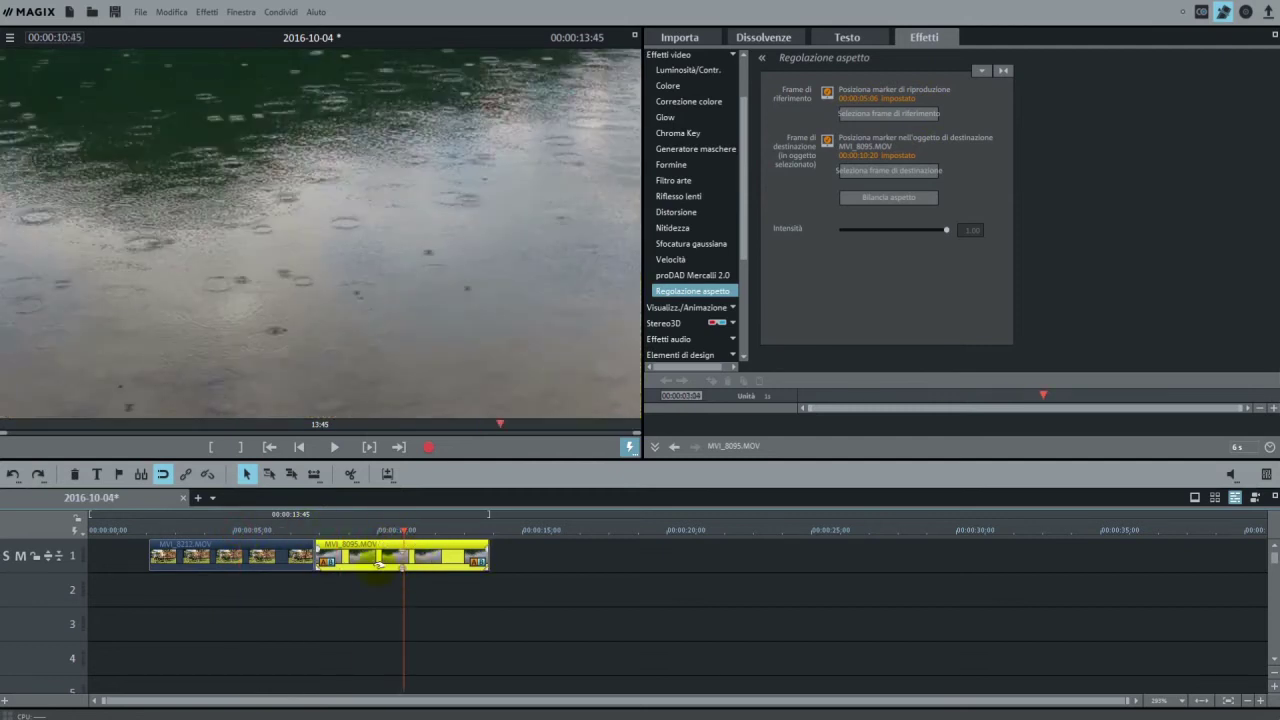
pyautogui.click(889, 196)
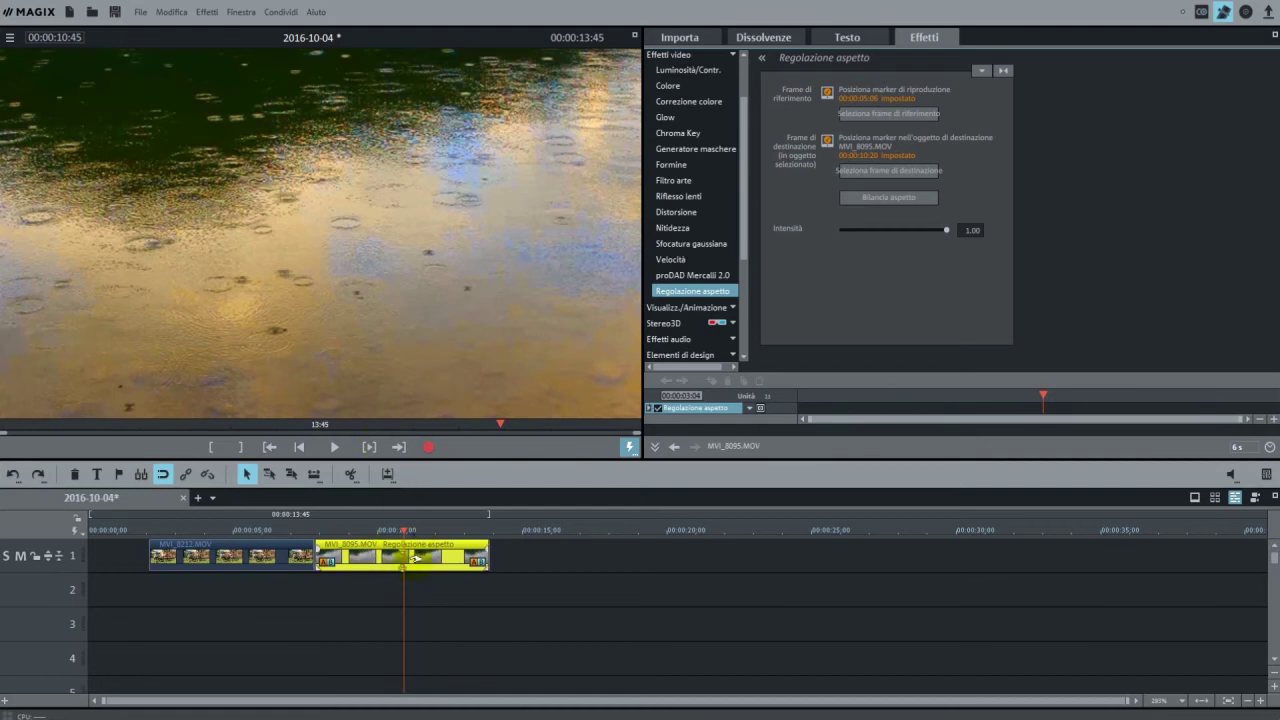
# Reset the look-matching effect on the rainy water clip MVI_8095.MOV.
pyautogui.click(1008, 72)
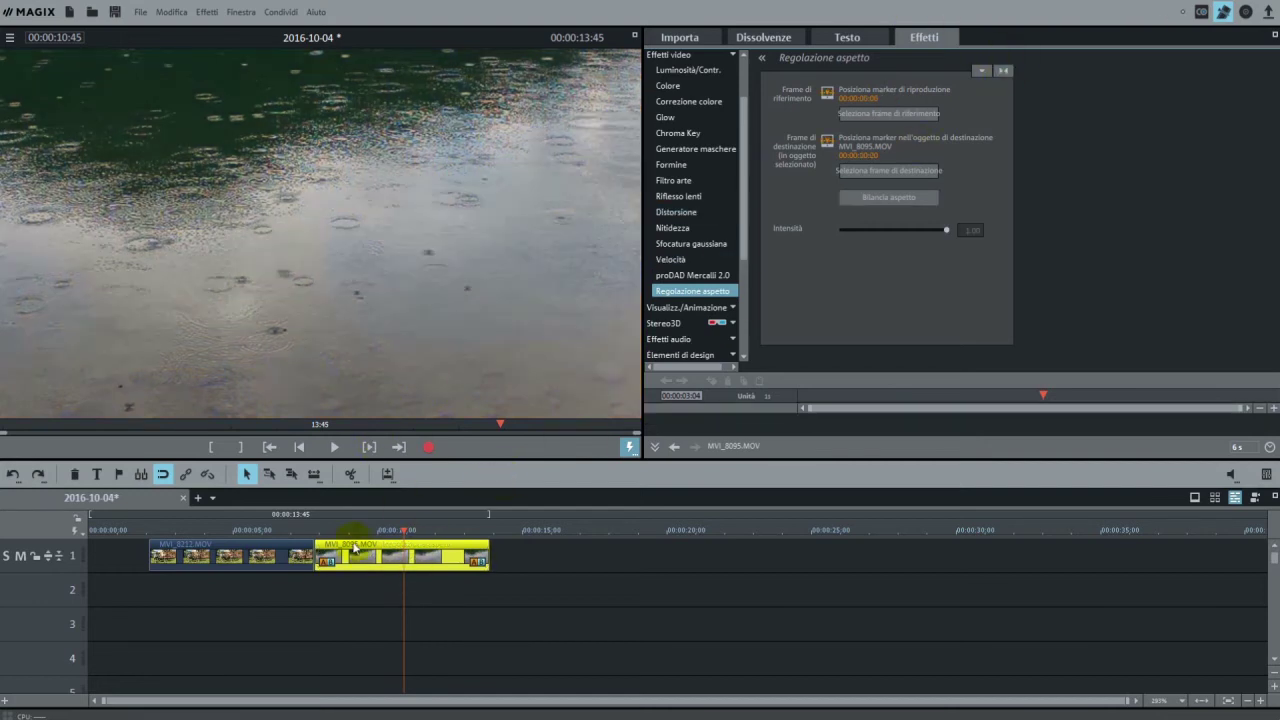
pyautogui.click(411, 597)
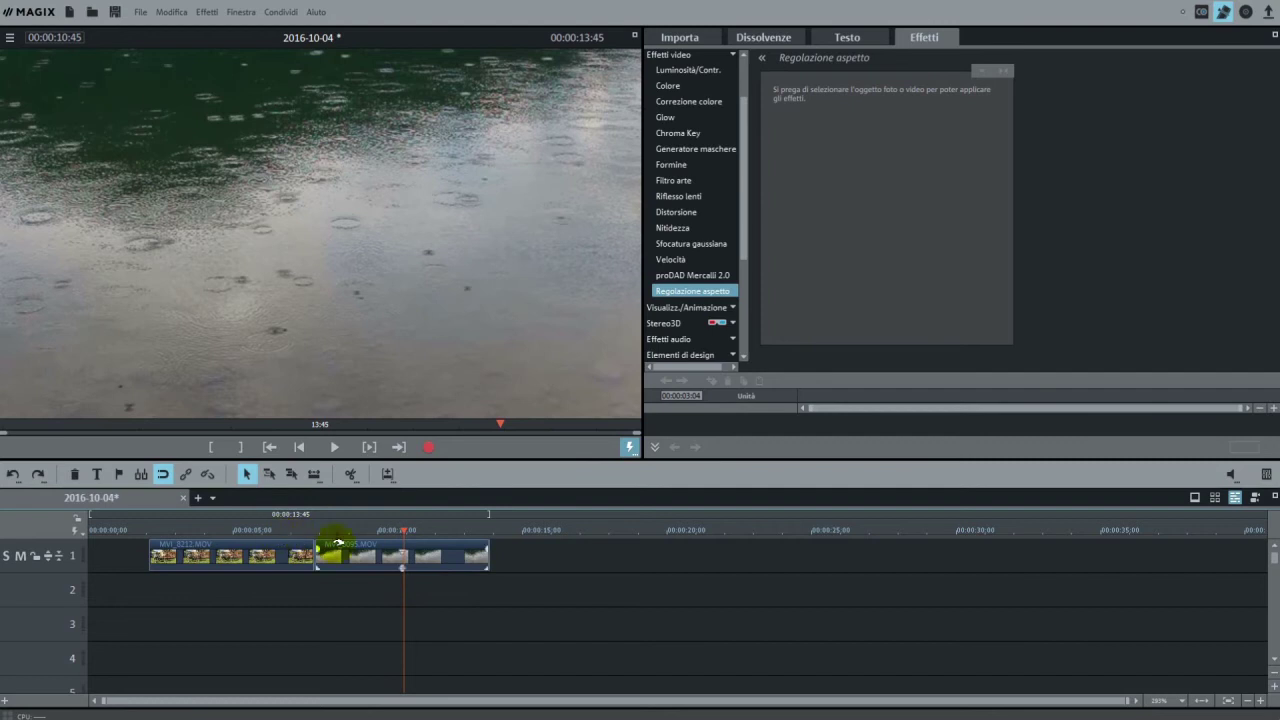
pyautogui.click(410, 540)
pyautogui.moveTo(403, 530)
pyautogui.mouseDown()
pyautogui.moveTo(320, 529)
pyautogui.moveTo(395, 529)
pyautogui.mouseUp()
# Select the bicycle clip MVI_8212.MOV and set its own frame at 00:00:05:20 as the reference frame.
pyautogui.click(231, 555)
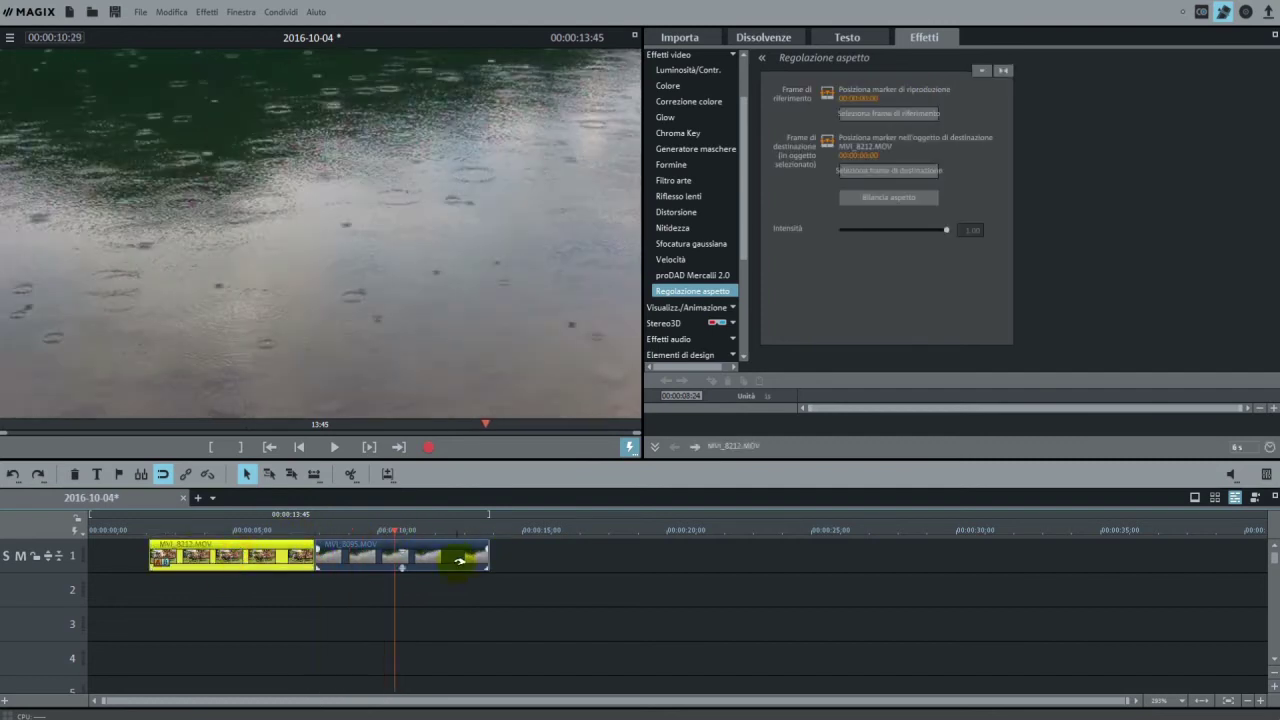
pyautogui.moveTo(394, 531); pyautogui.dragTo(403, 531)
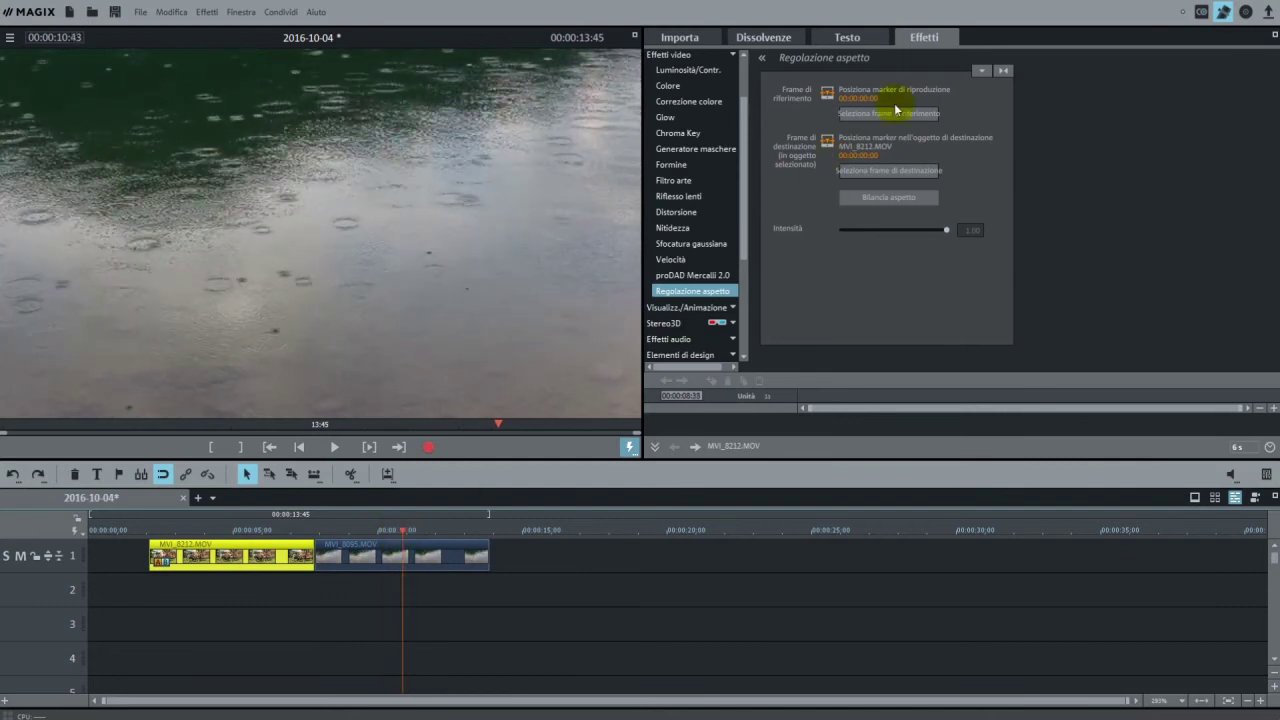
pyautogui.click(886, 114)
pyautogui.moveTo(402, 530); pyautogui.dragTo(245, 530)
pyautogui.click(886, 114)
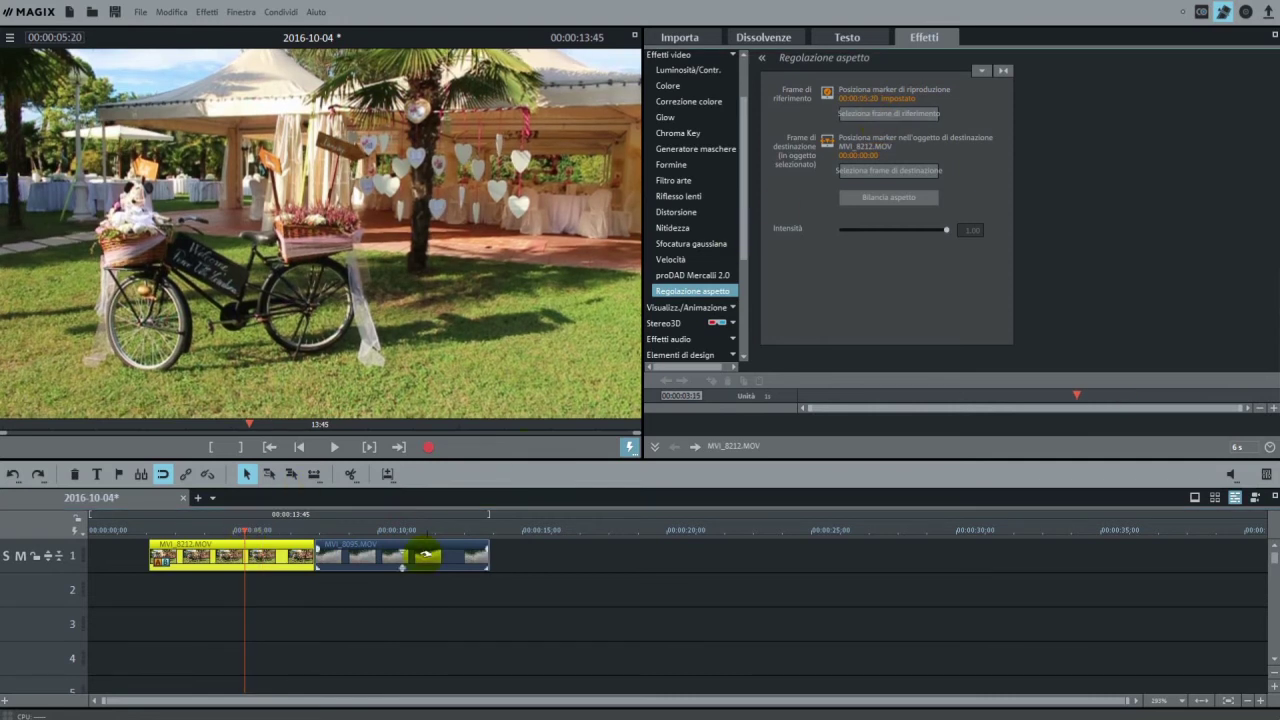
# Set the destination frame at 00:00:07:40 in MVI_8212.MOV, match the clip's look, and deselect the clip.
pyautogui.click(398, 530)
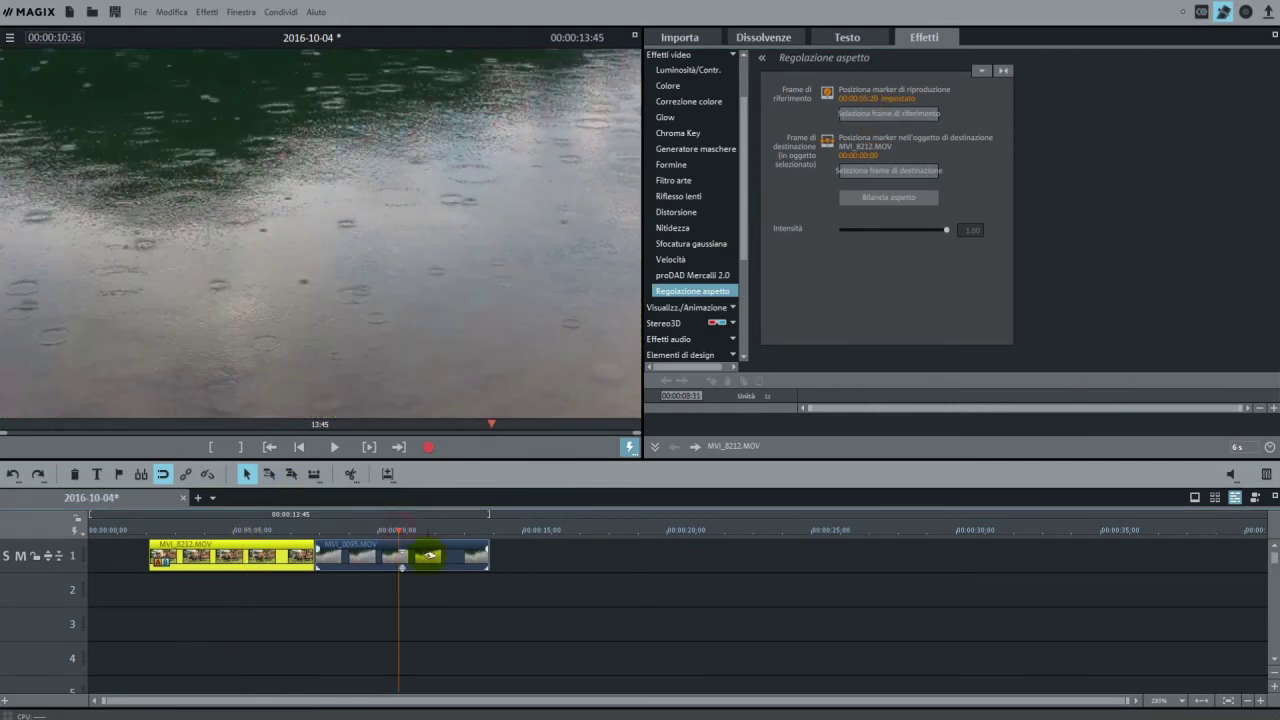
pyautogui.click(885, 172)
pyautogui.click(875, 207)
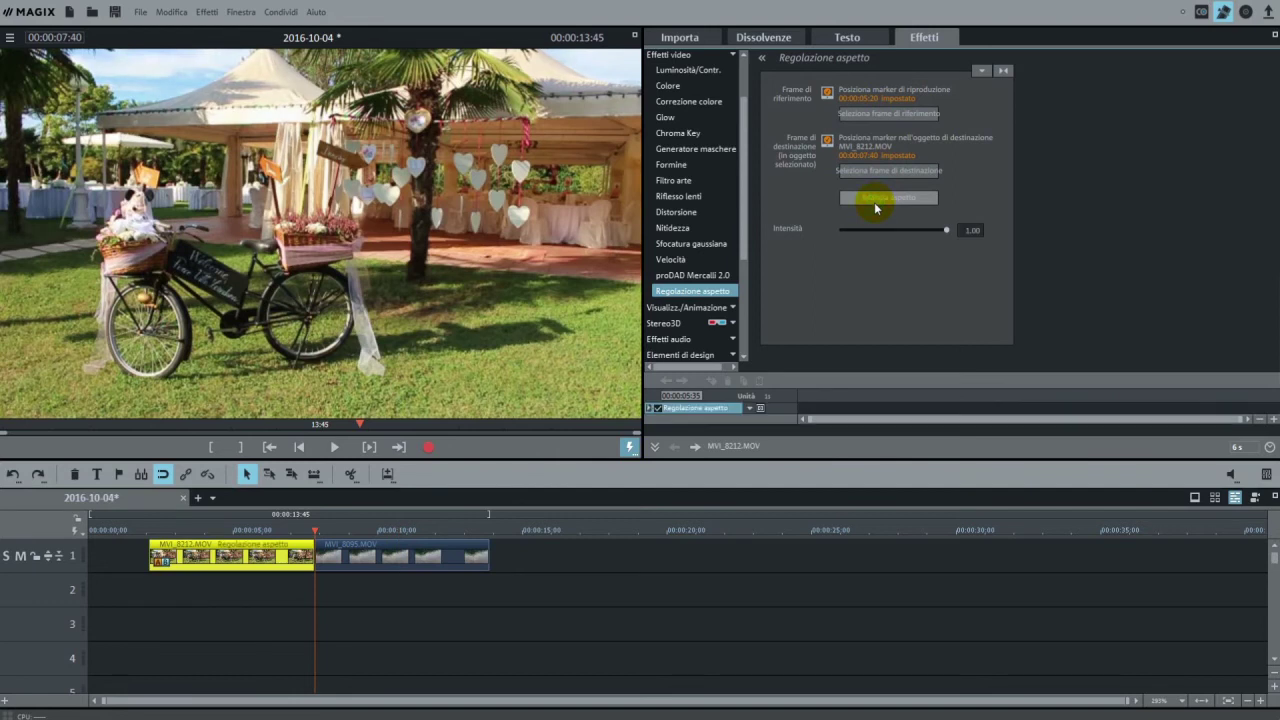
pyautogui.click(312, 522)
pyautogui.moveTo(305, 521)
pyautogui.mouseDown()
pyautogui.moveTo(366, 520)
pyautogui.moveTo(286, 516)
pyautogui.moveTo(315, 516)
pyautogui.mouseUp()
pyautogui.click(408, 619)
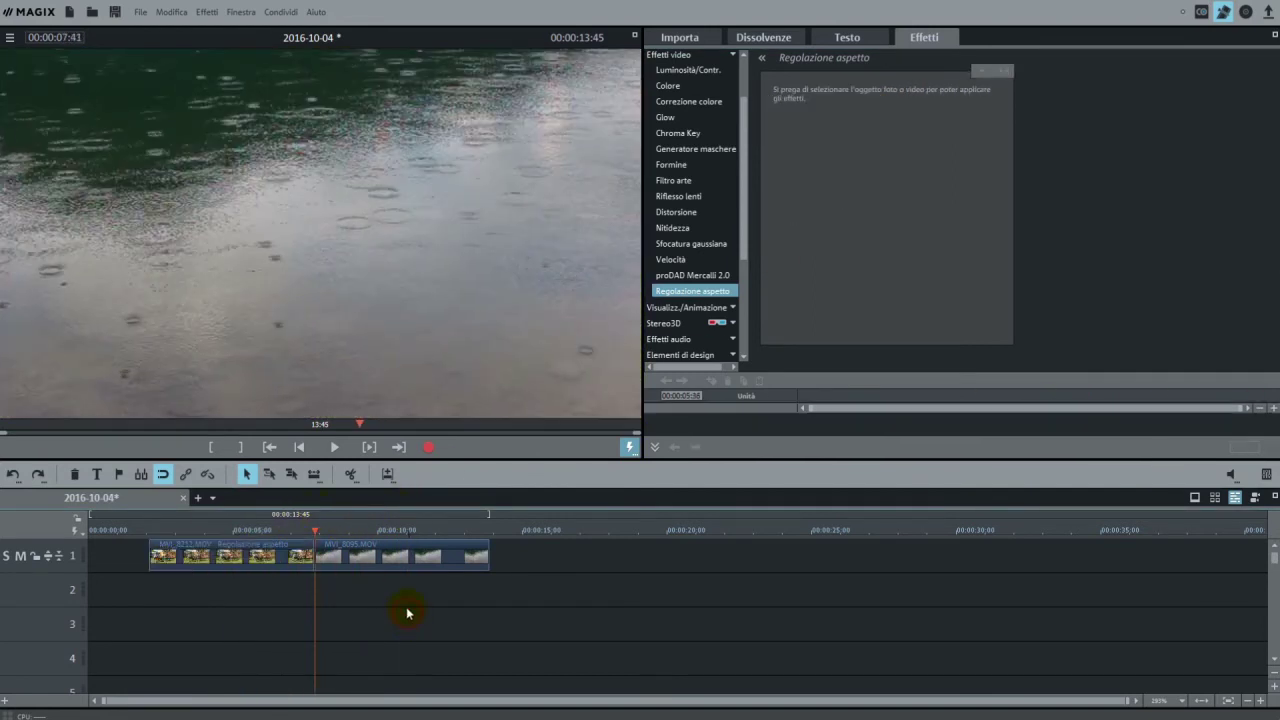
# Select the rainy water clip MVI_8095.MOV and set the bicycle clip's frame at 00:00:05:13 as its reference frame.
pyautogui.click(429, 556)
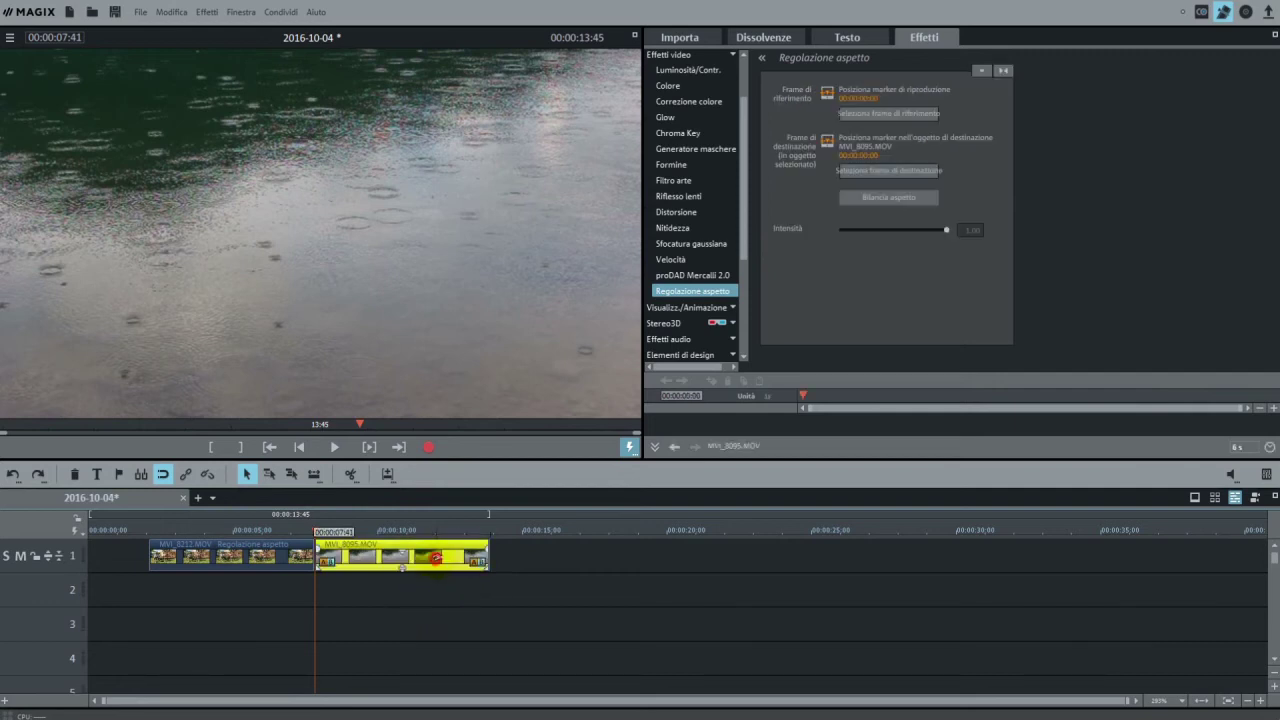
pyautogui.click(399, 532)
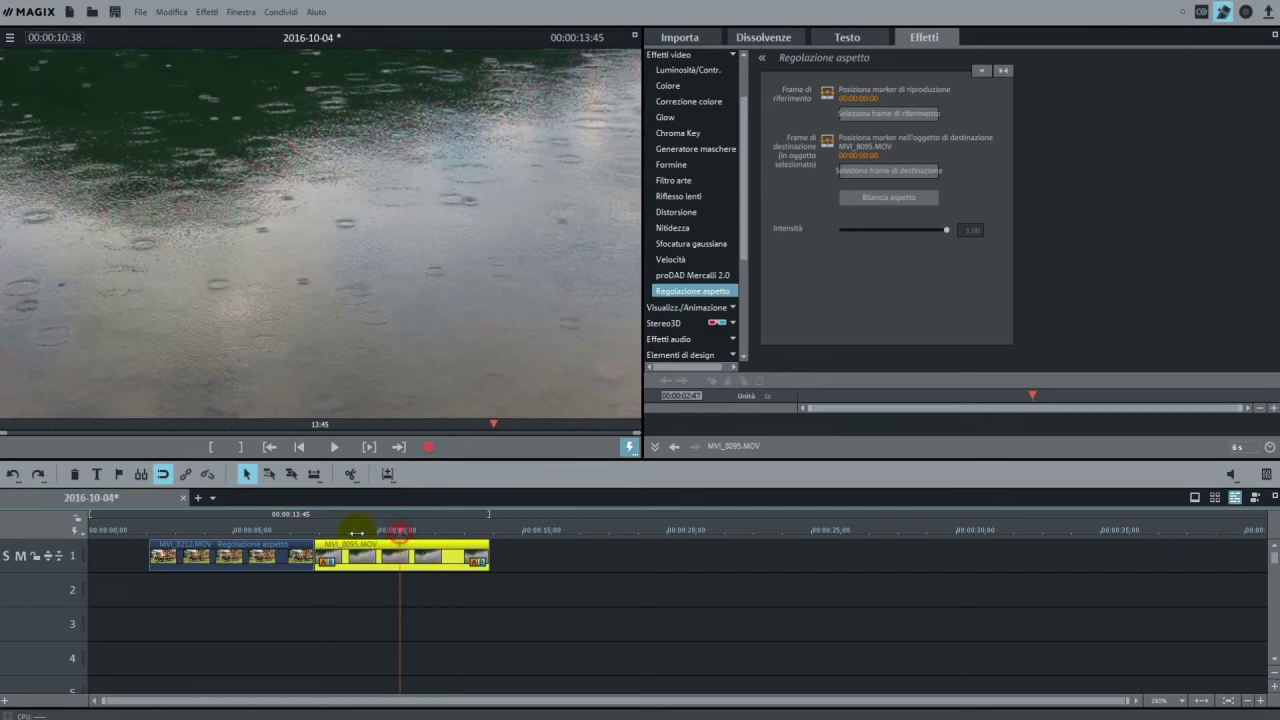
pyautogui.click(240, 530)
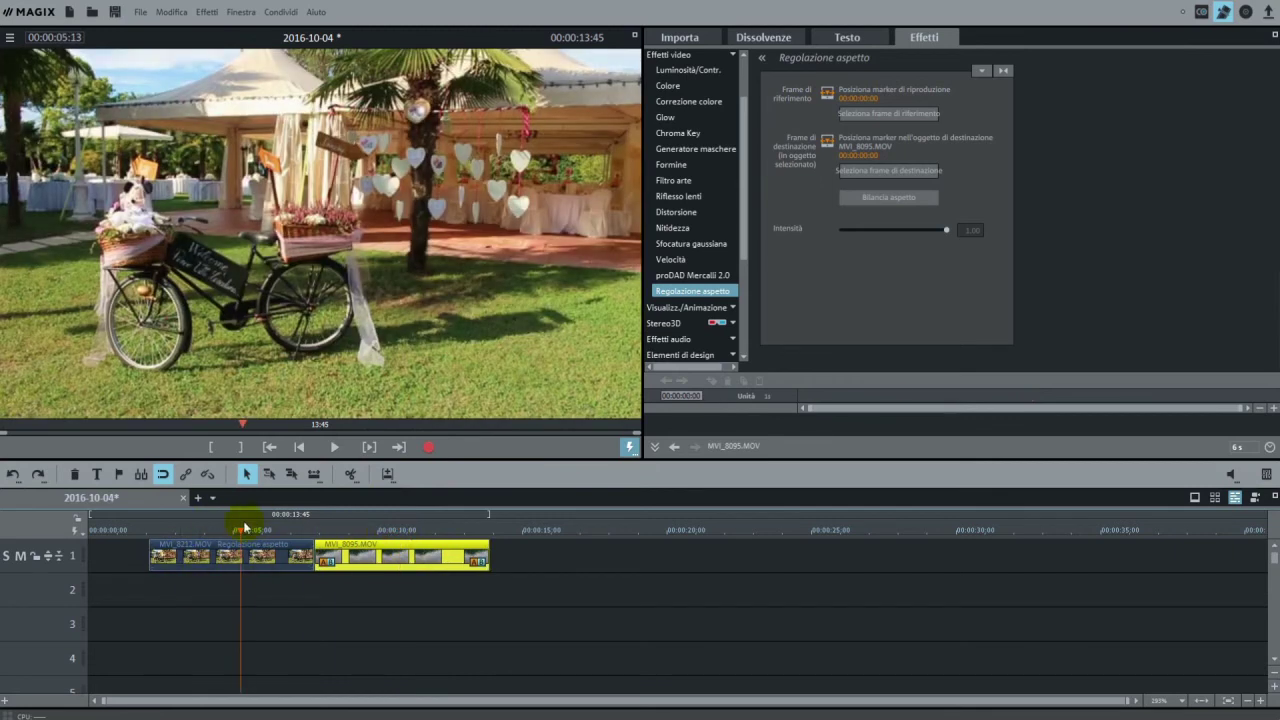
pyautogui.click(892, 115)
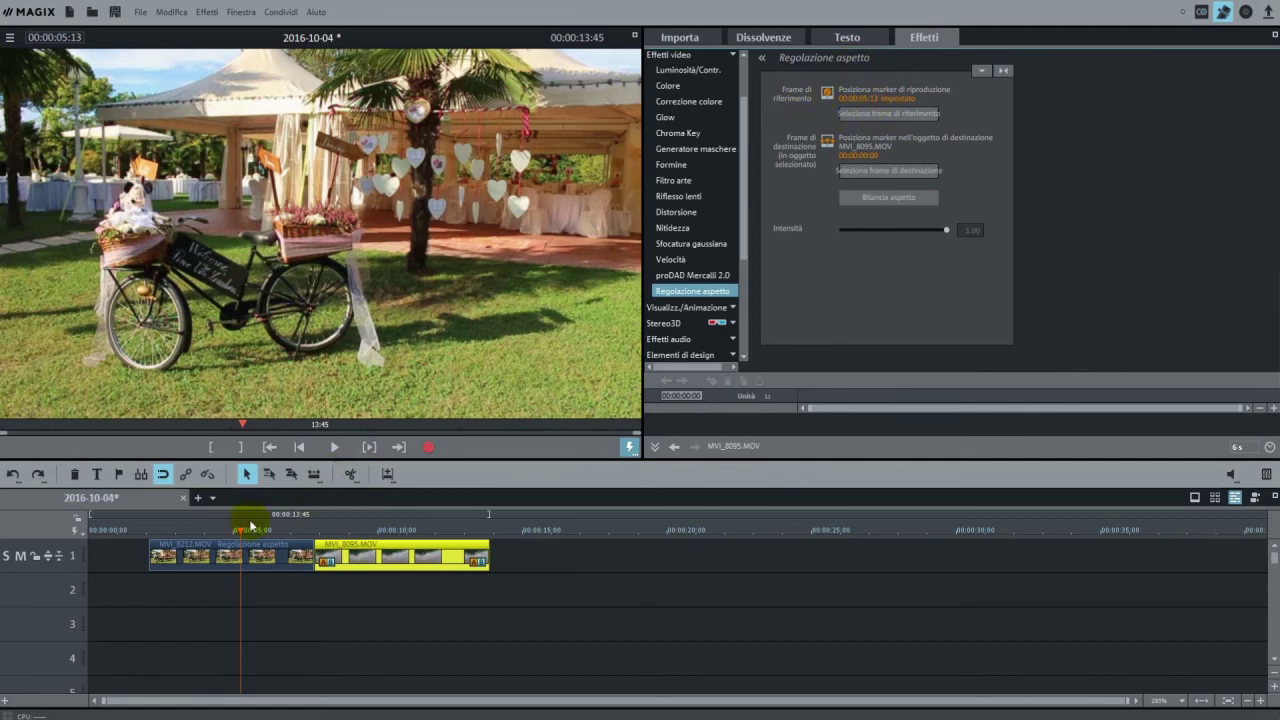
# Try matching MVI_8095.MOV to the reference frame with its destination frame at 00:00:11:13, and reset the clip's look-matching effect.
pyautogui.click(411, 529)
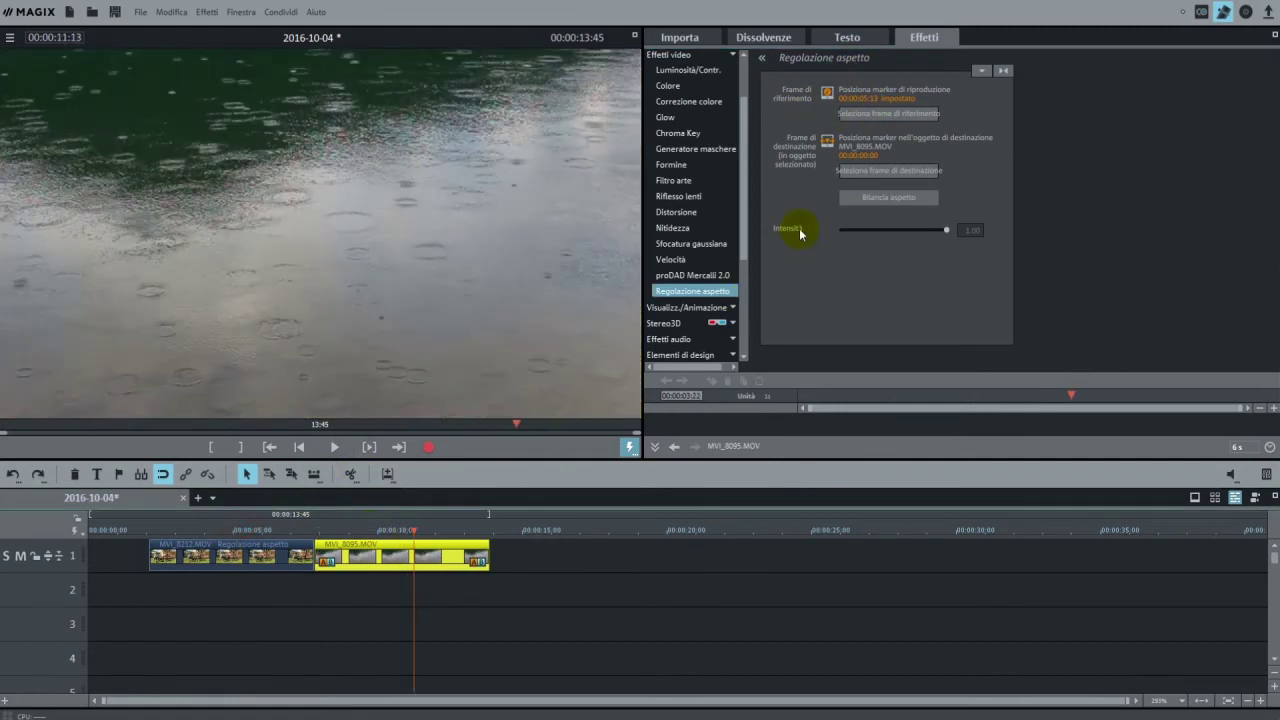
pyautogui.click(903, 172)
pyautogui.click(891, 199)
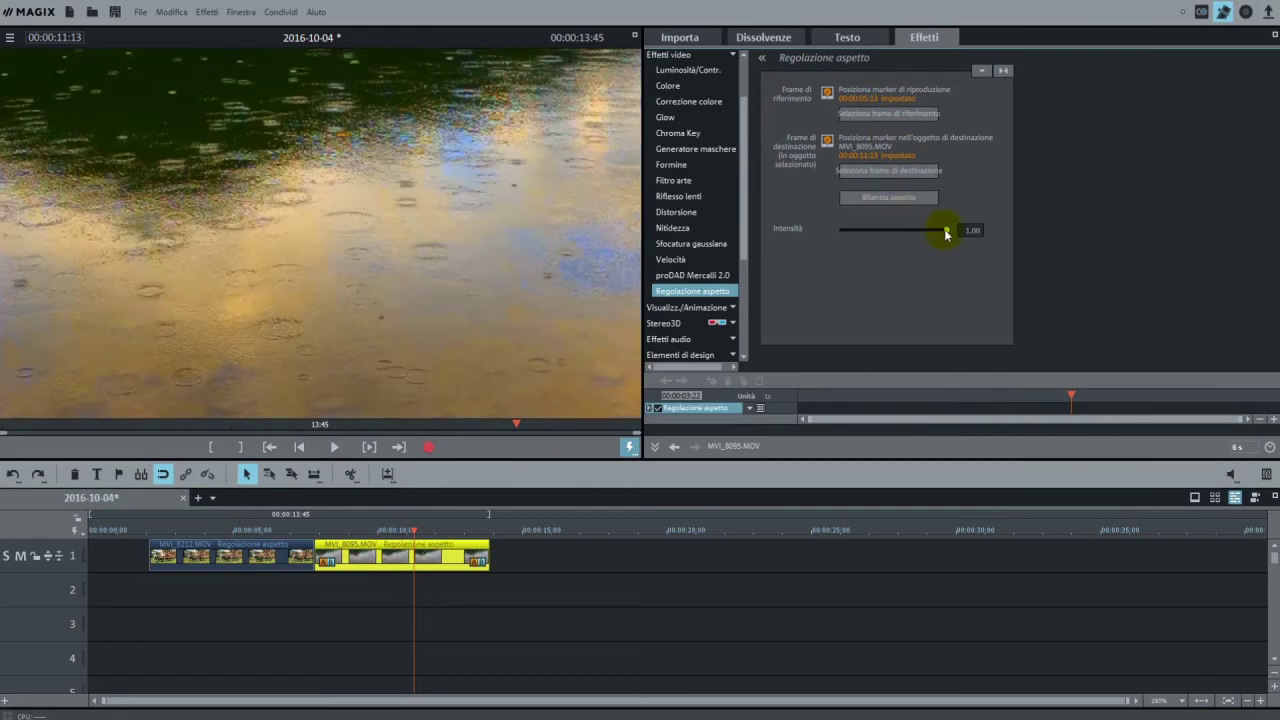
pyautogui.moveTo(919, 236); pyautogui.dragTo(947, 230)
pyautogui.click(1003, 71)
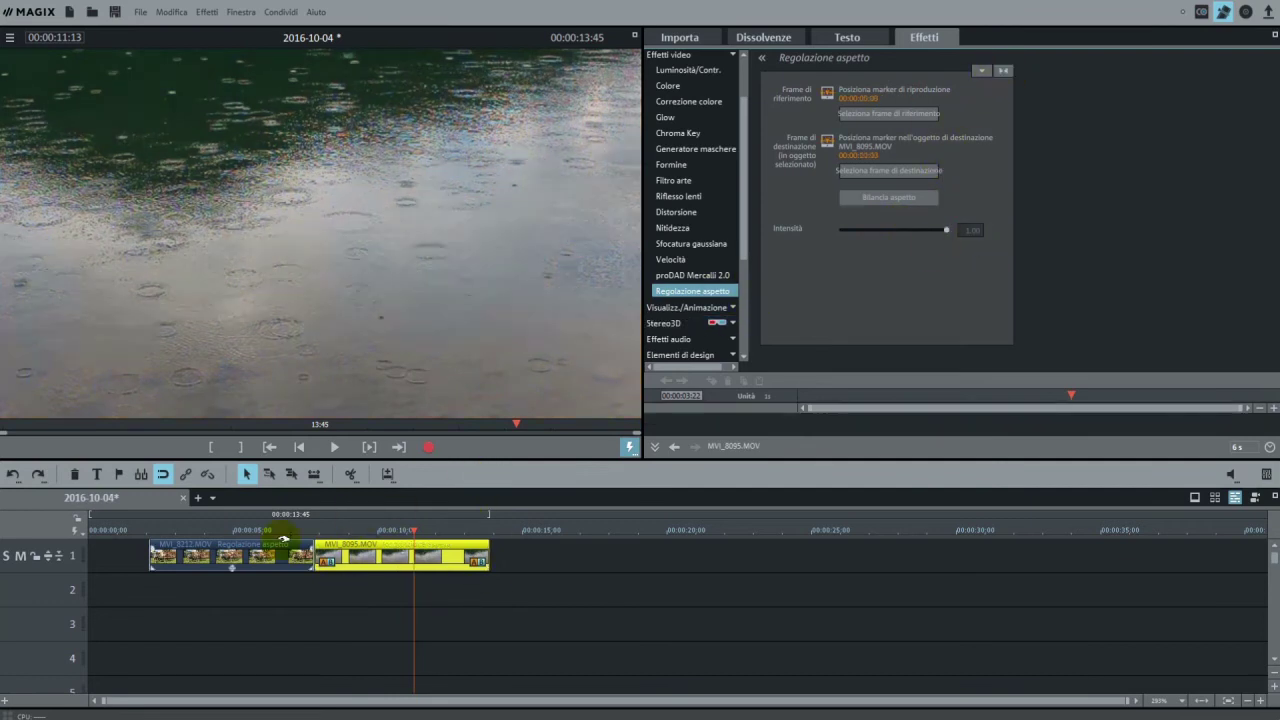
# Select the bicycle clip MVI_8212.MOV, position the playhead at 00:00:10:08 in the rainy water clip, and reset the bicycle clip's look-matching effect.
pyautogui.click(254, 527)
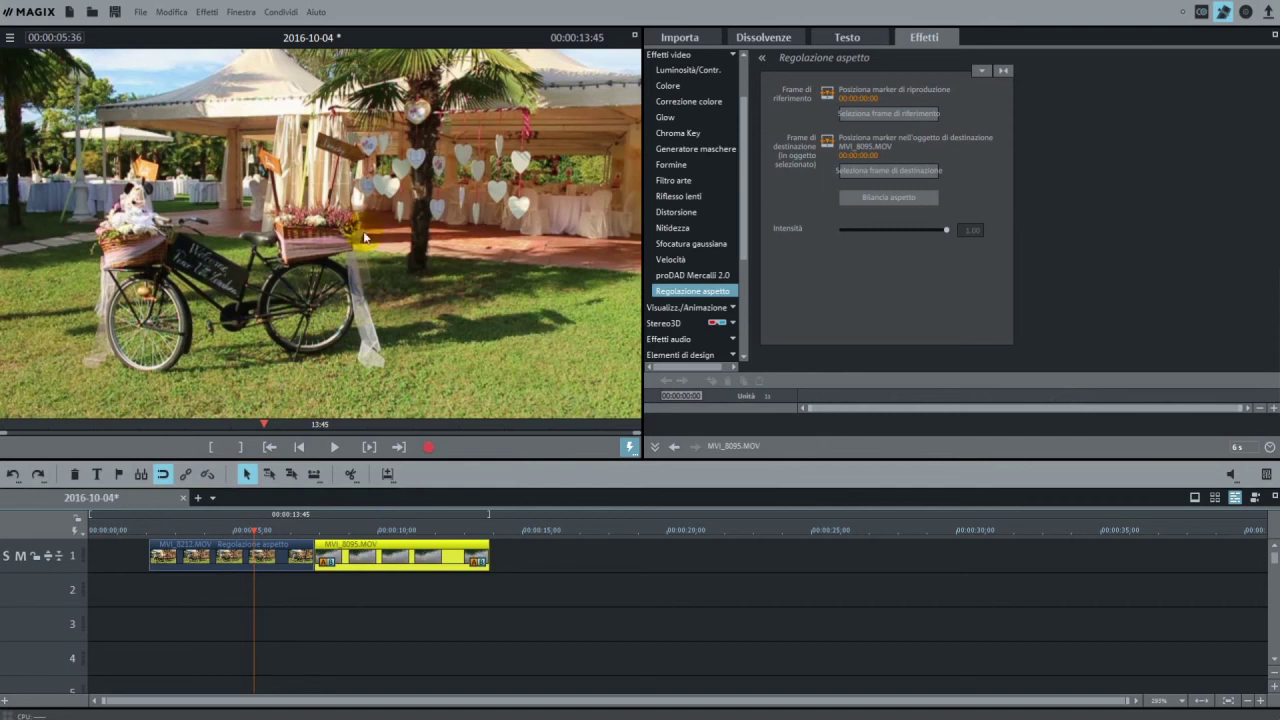
pyautogui.click(294, 569)
pyautogui.click(240, 560)
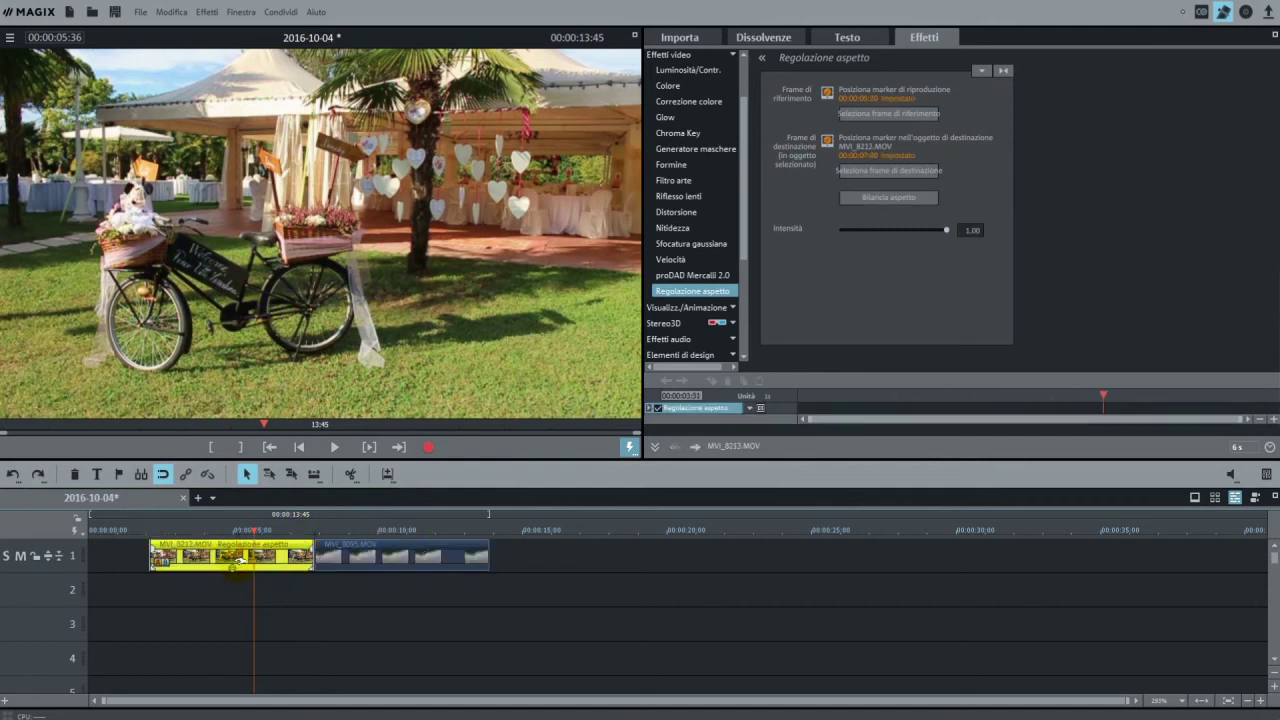
pyautogui.moveTo(247, 530); pyautogui.dragTo(380, 528)
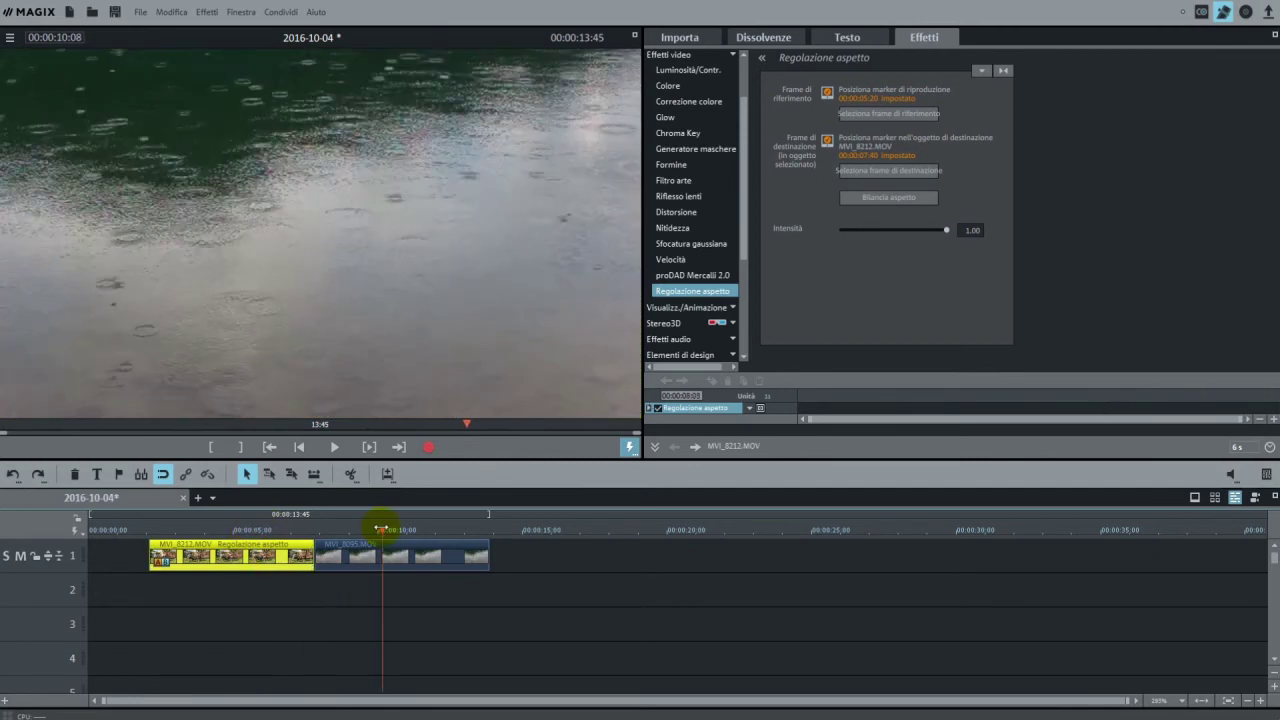
pyautogui.click(890, 118)
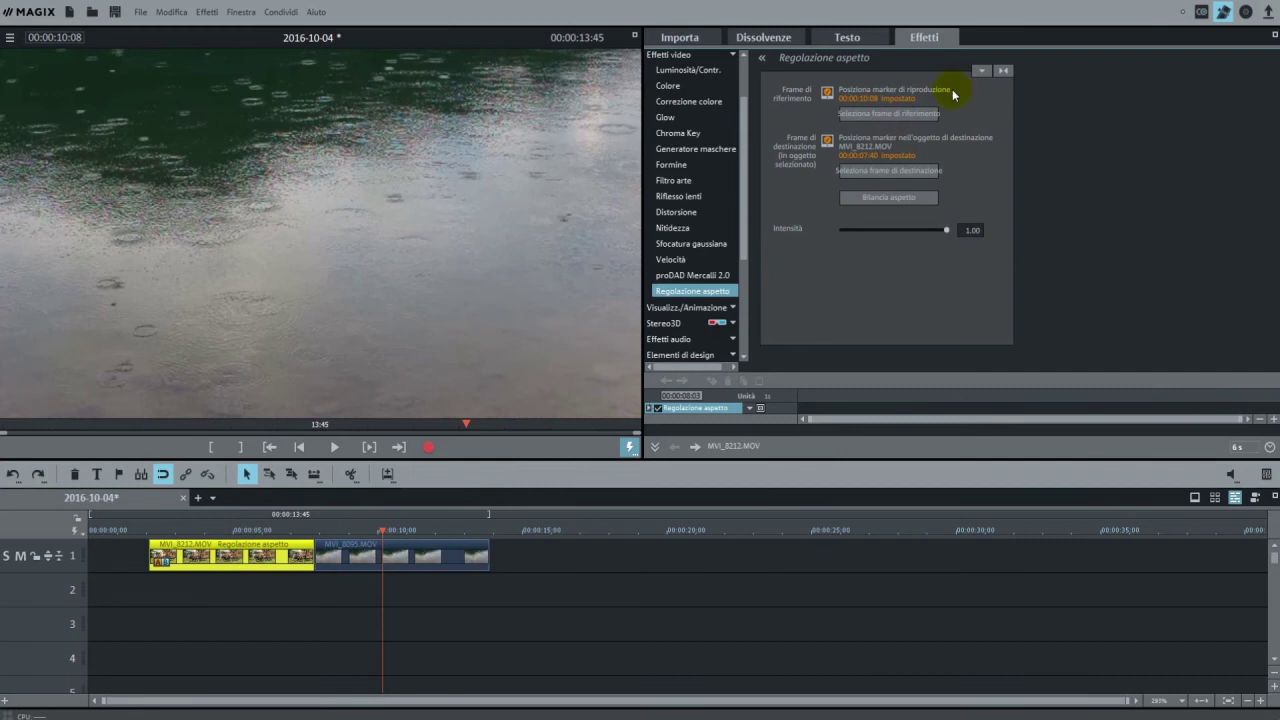
pyautogui.click(1004, 70)
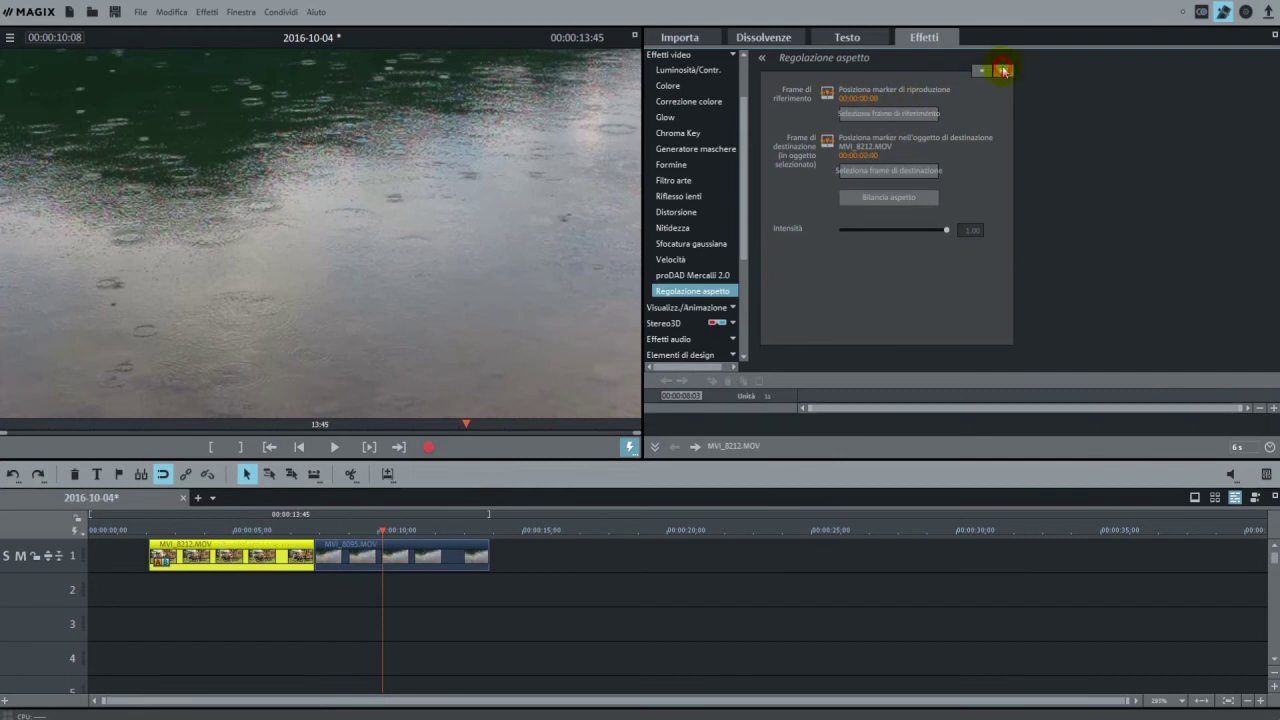
# Match MVI_8212.MOV's look using the rainy water frame at 00:00:10:08 as reference and its own frame at 00:00:05:20 as destination.
pyautogui.click(909, 118)
pyautogui.click(243, 531)
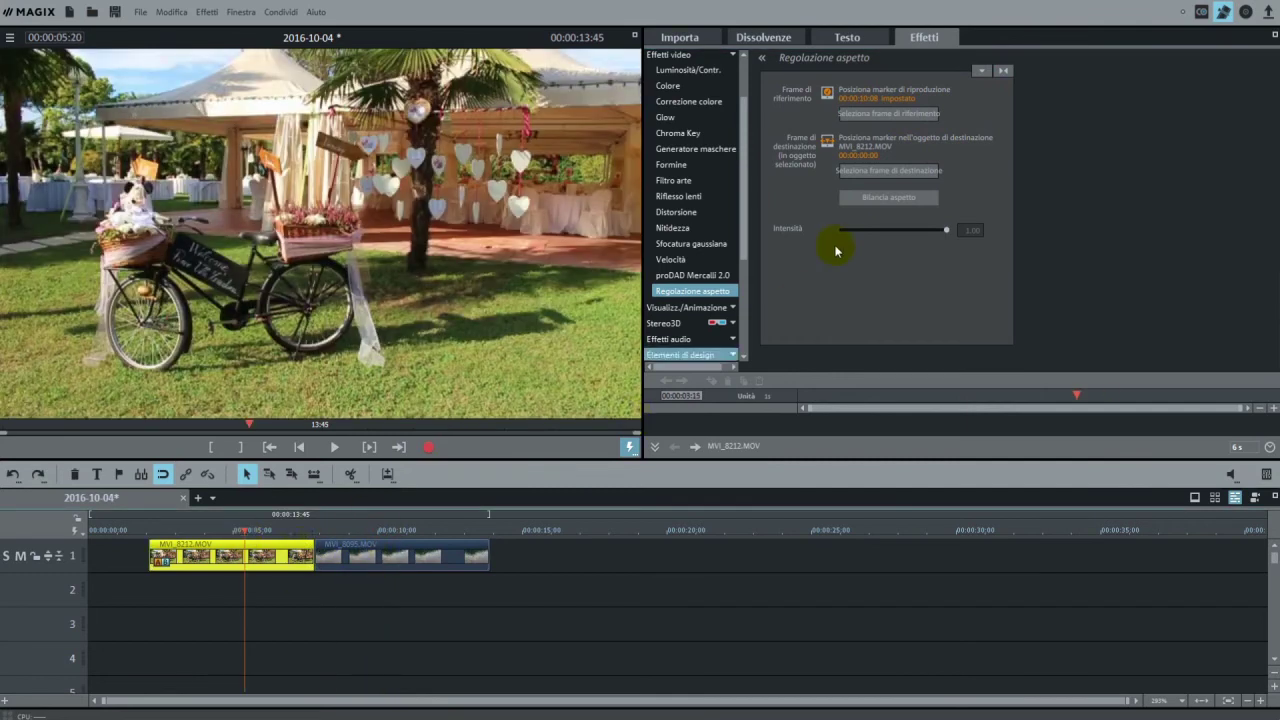
pyautogui.click(873, 172)
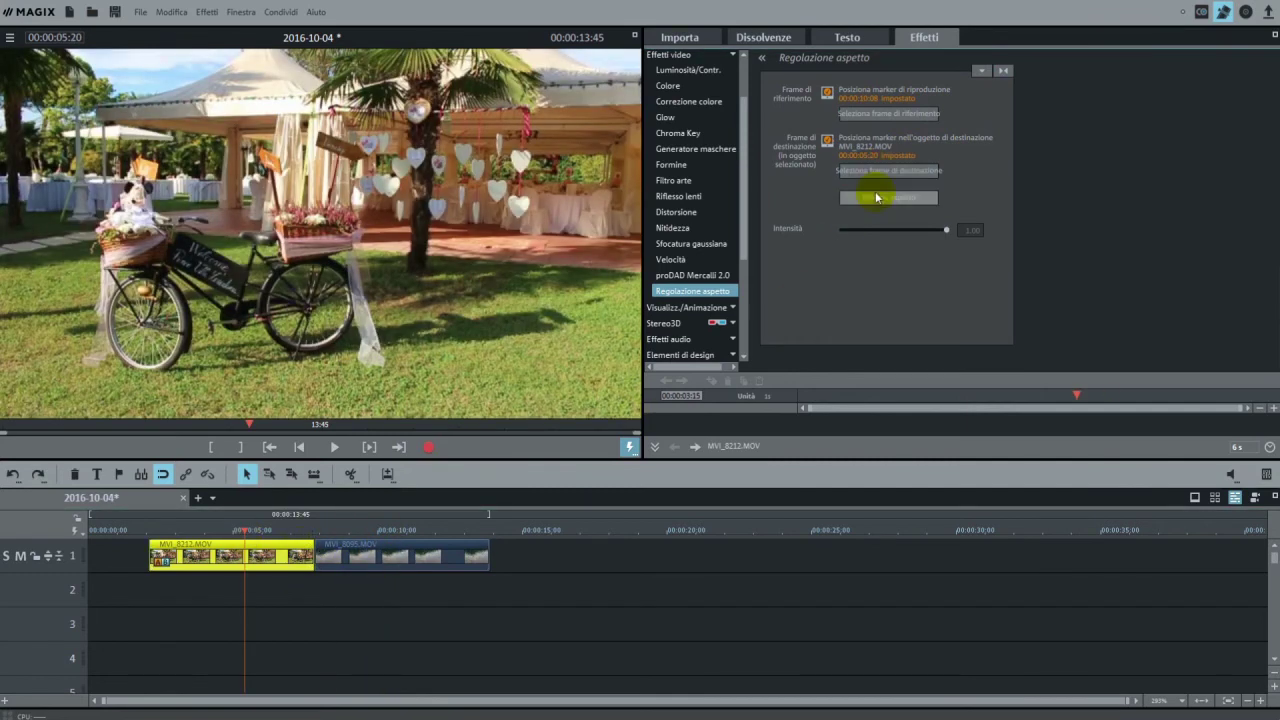
pyautogui.click(875, 197)
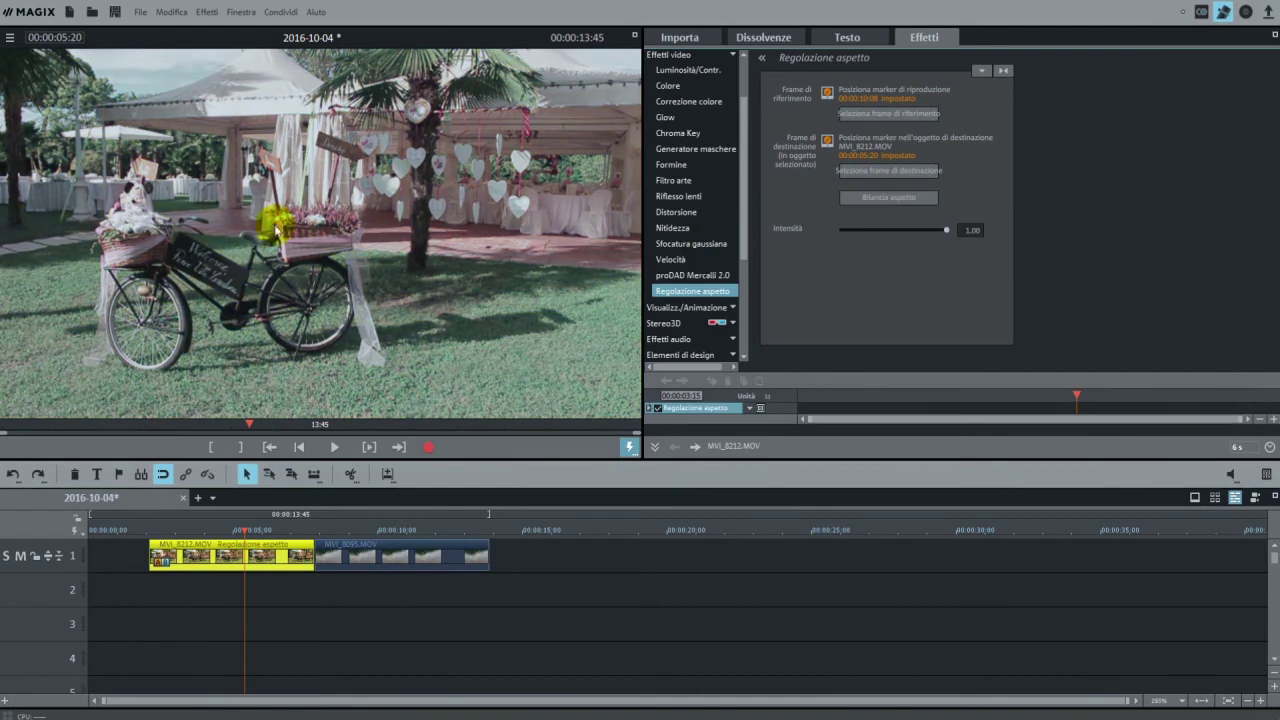